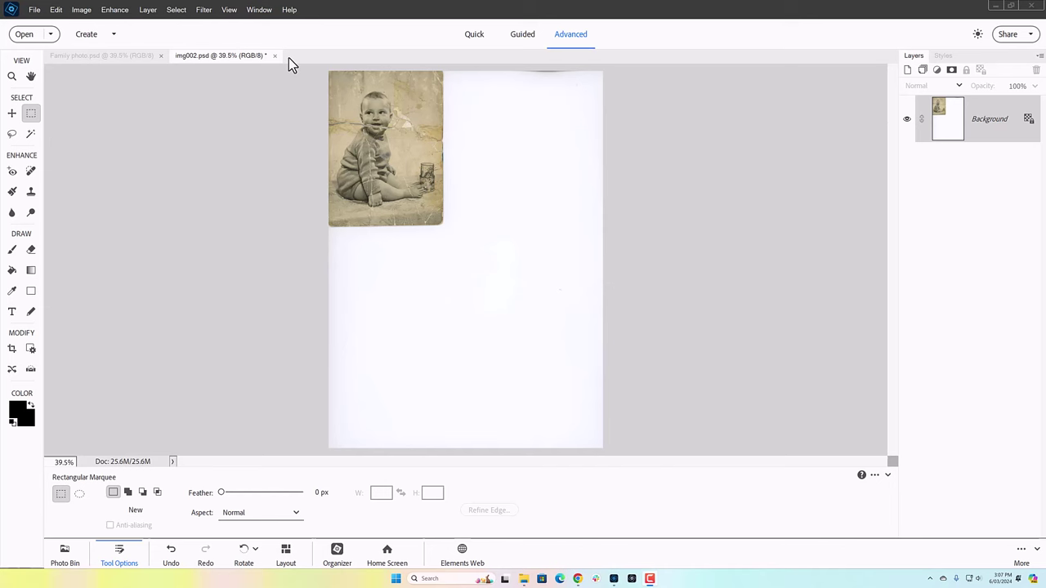
Crop the scanned page down to the edges of the old baby photo
{"action": "left_click", "coordinate": [82, 9]}
{"action": "left_click", "coordinate": [126, 49]}
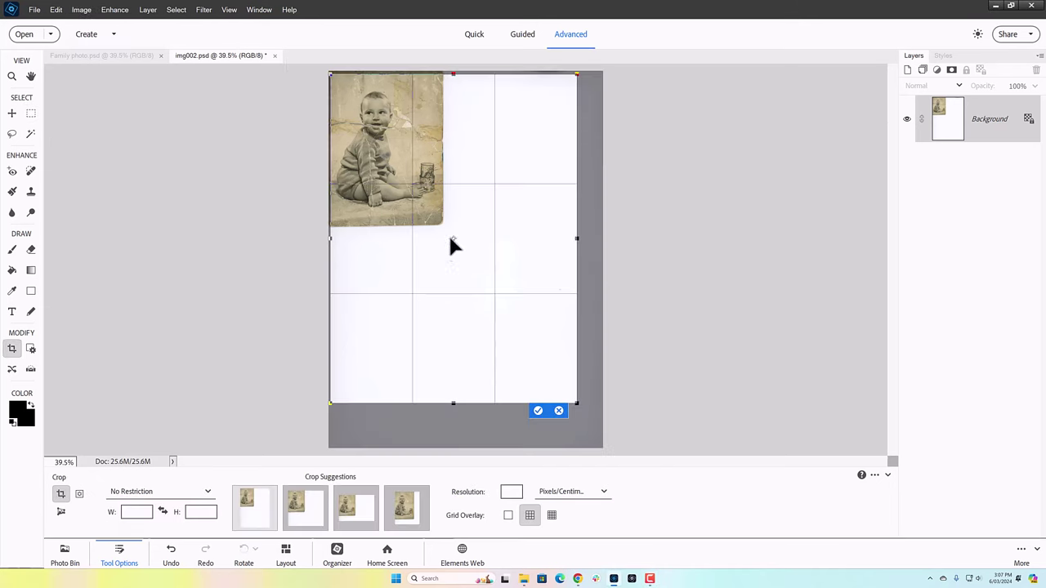
{"action": "left_click_drag", "start_coordinate": [577, 403], "coordinate": [443, 224]}
{"action": "left_click", "coordinate": [405, 232]}
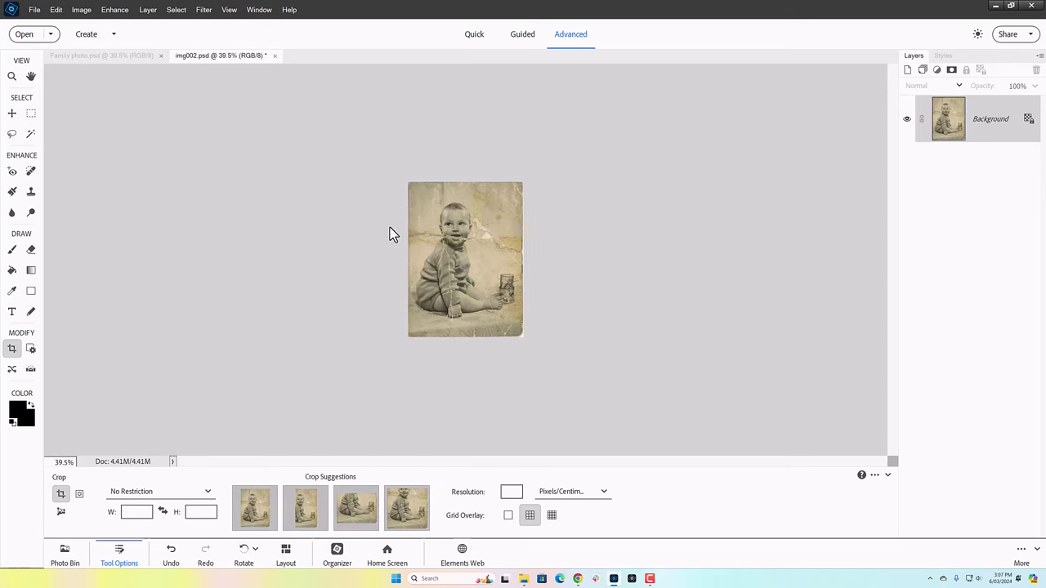
Select the part of the photo above the horizontal tear by tracing along the tear with the Lasso
{"action": "key", "text": "ctrl+1"}
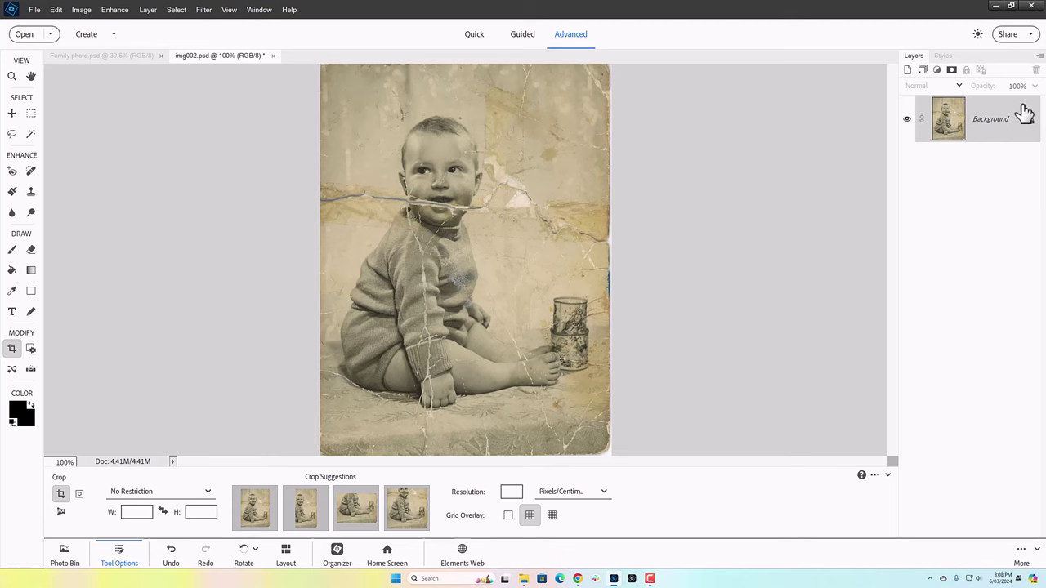
{"action": "left_click", "coordinate": [11, 134]}
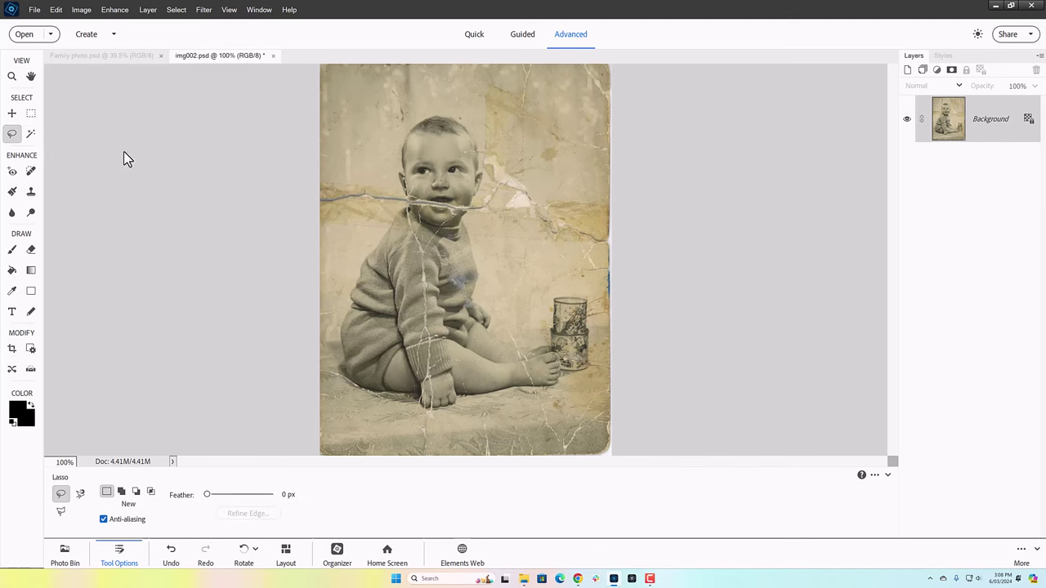
{"action": "mouse_move", "coordinate": [312, 64]}
{"action": "left_mouse_down"}
{"action": "mouse_move", "coordinate": [311, 190]}
{"action": "mouse_move", "coordinate": [323, 202]}
{"action": "mouse_move", "coordinate": [470, 210]}
{"action": "mouse_move", "coordinate": [498, 186]}
{"action": "mouse_move", "coordinate": [538, 206]}
{"action": "mouse_move", "coordinate": [550, 229]}
{"action": "mouse_move", "coordinate": [609, 241]}
{"action": "mouse_move", "coordinate": [617, 78]}
{"action": "mouse_move", "coordinate": [610, 59]}
{"action": "mouse_move", "coordinate": [573, 54]}
{"action": "mouse_move", "coordinate": [301, 50]}
{"action": "mouse_move", "coordinate": [304, 208]}
{"action": "left_mouse_up"}
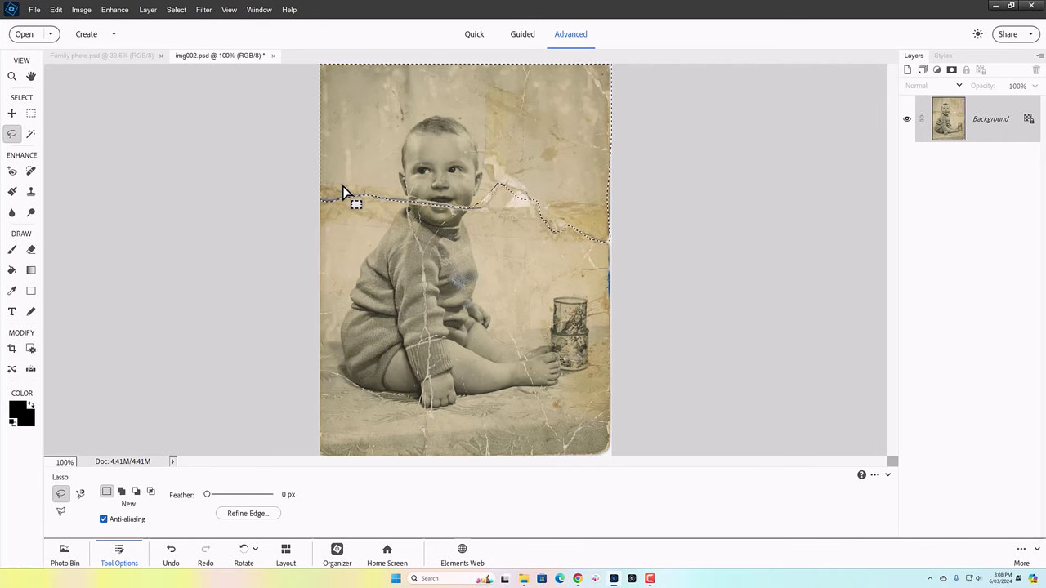
{"action": "key", "text": "ctrl+plus"}
{"action": "key", "text": "ctrl+plus"}
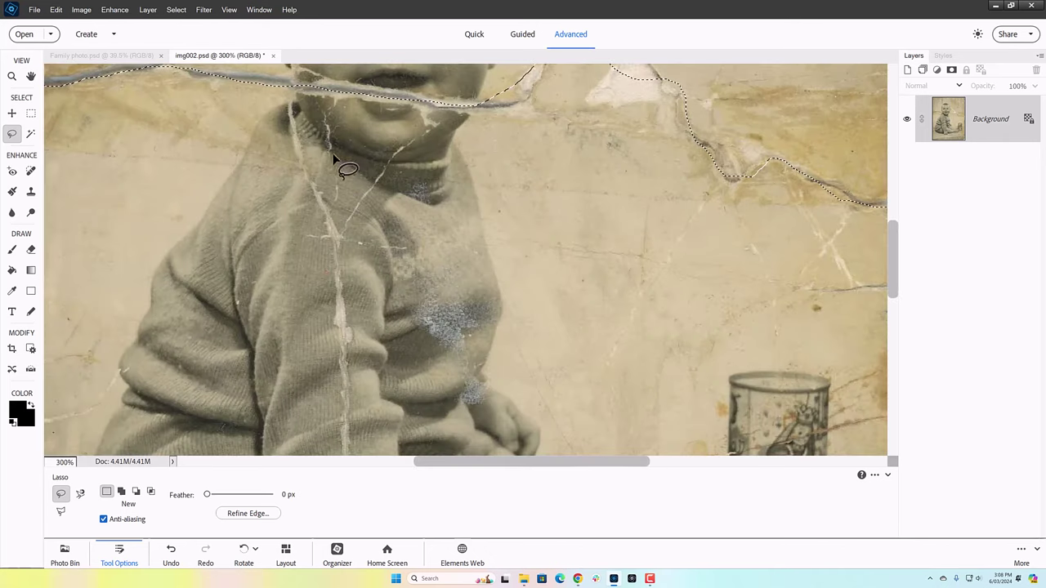
{"action": "scroll", "coordinate": [243, 175], "scroll_direction": "up", "scroll_amount": 4}
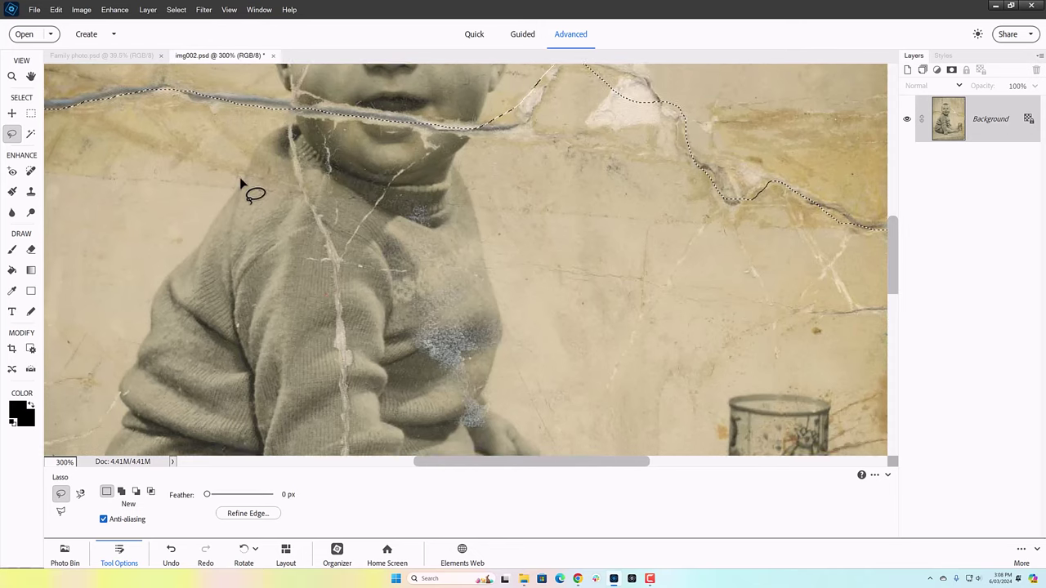
{"action": "scroll", "coordinate": [253, 161], "scroll_direction": "up", "scroll_amount": 1}
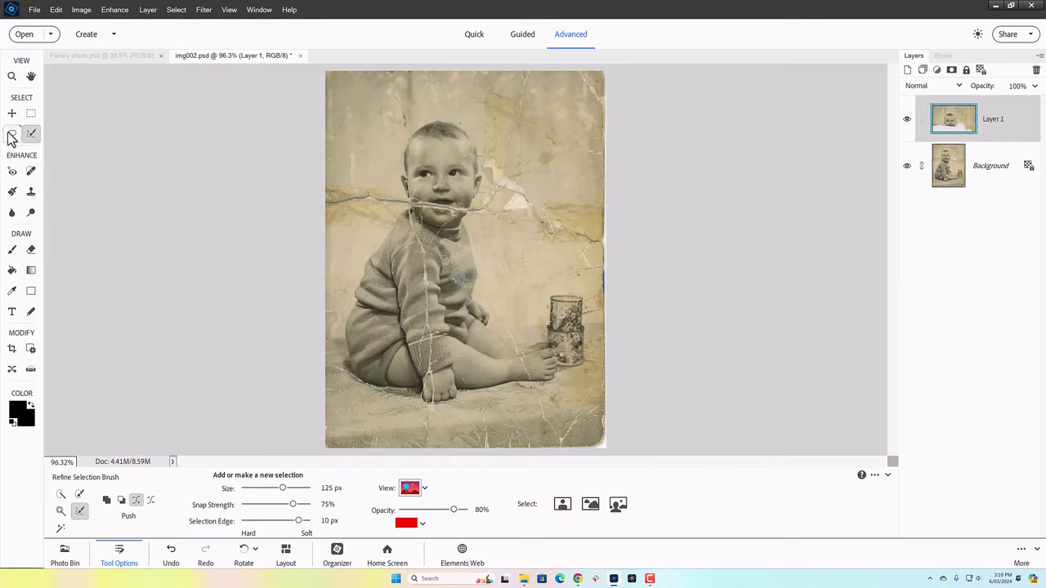
Nudge the upper photo piece on Layer 1 downward six increments to close the tear
{"action": "left_click", "coordinate": [11, 113]}
{"action": "key", "text": "Down"}
{"action": "key", "text": "Down"}
{"action": "key", "text": "Down"}
{"action": "key", "text": "Down"}
{"action": "key", "text": "Down"}
{"action": "key", "text": "Down"}
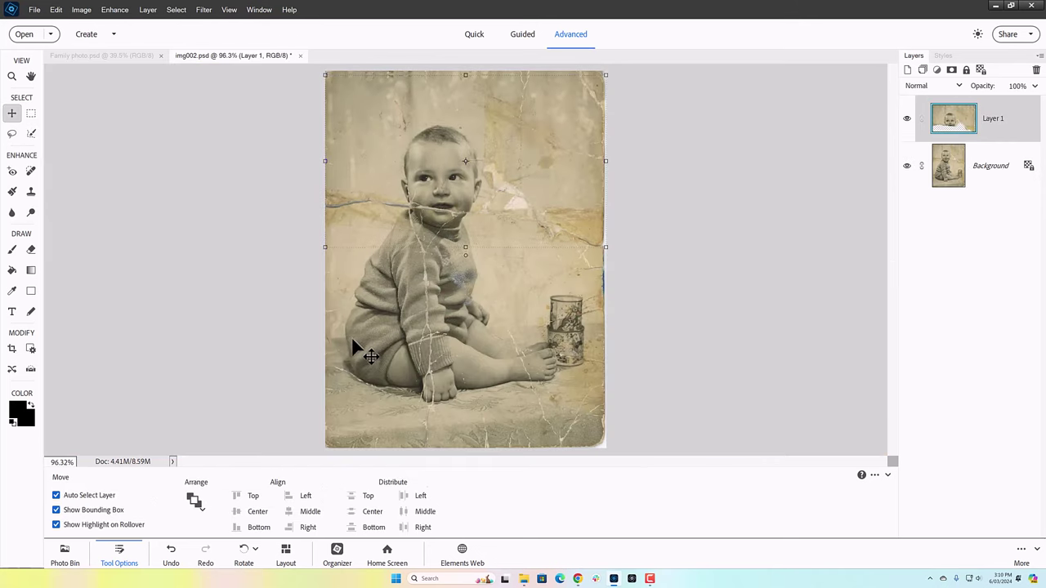
Add a layer mask to Layer 1 and load the layer's outline as a selection
{"action": "key", "text": "ctrl+plus"}
{"action": "key", "text": "ctrl+plus"}
{"action": "key", "text": "ctrl+plus"}
{"action": "key", "text": "ctrl+minus"}
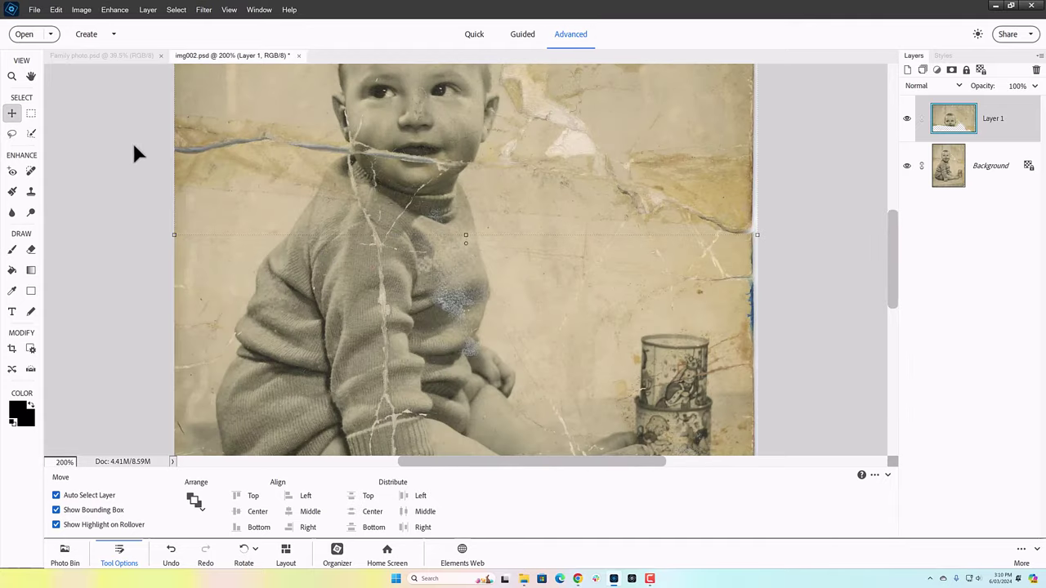
{"action": "left_click", "coordinate": [952, 70]}
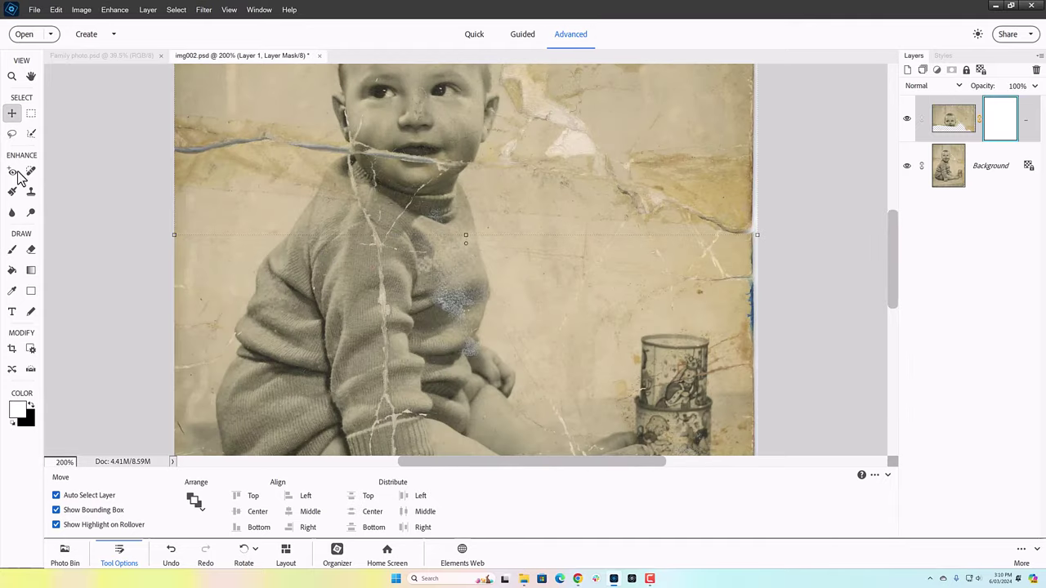
{"action": "left_click", "coordinate": [957, 127], "text": "ctrl"}
Subtract the strip along the tear below the mouth from the selection using the 13 px Selection Brush
{"action": "left_click", "coordinate": [30, 133]}
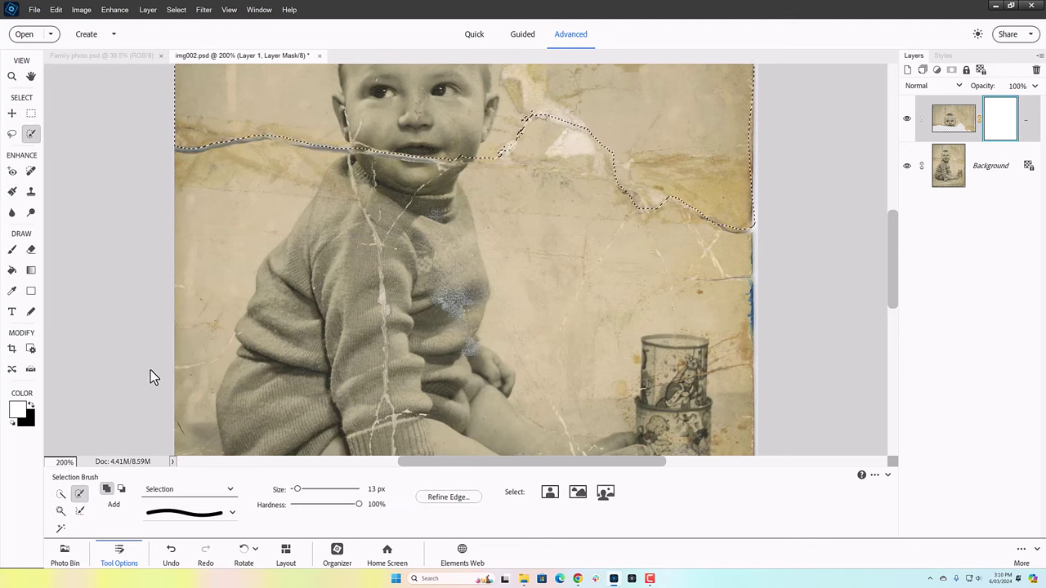
{"action": "key", "text": "alt"}
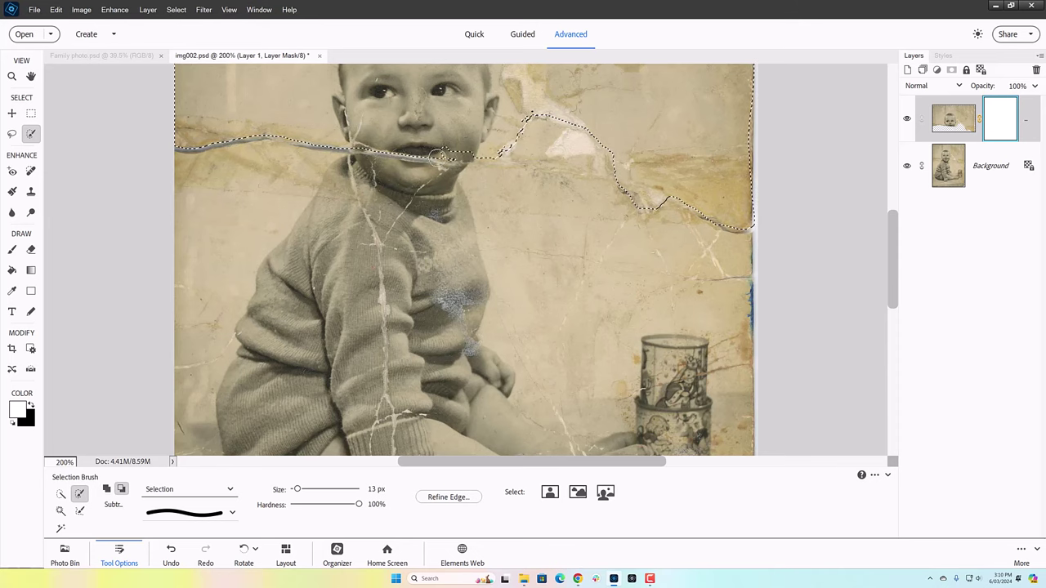
{"action": "left_click_drag", "start_coordinate": [434, 156], "coordinate": [462, 156]}
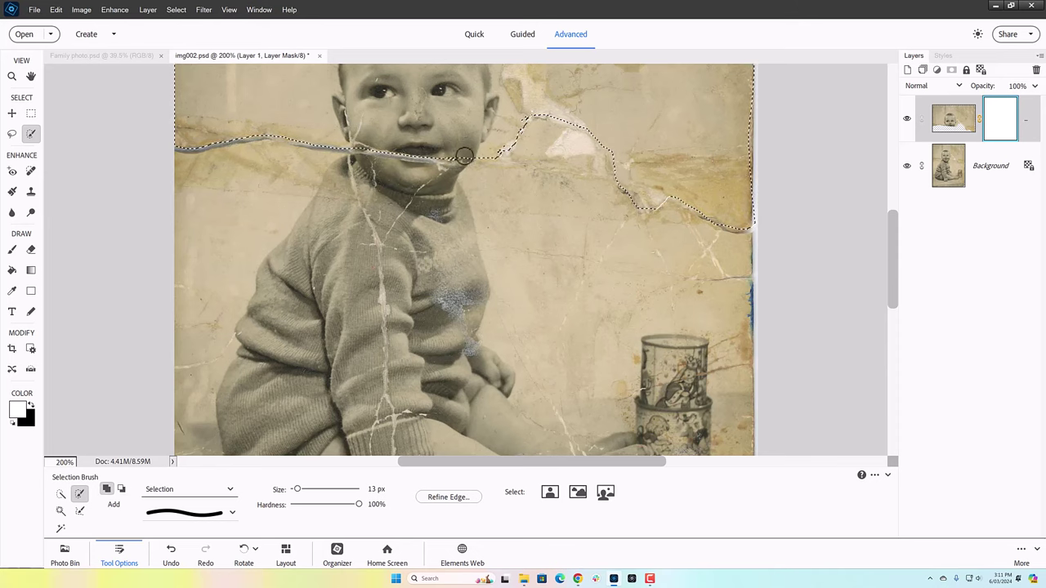
{"action": "key", "text": "alt"}
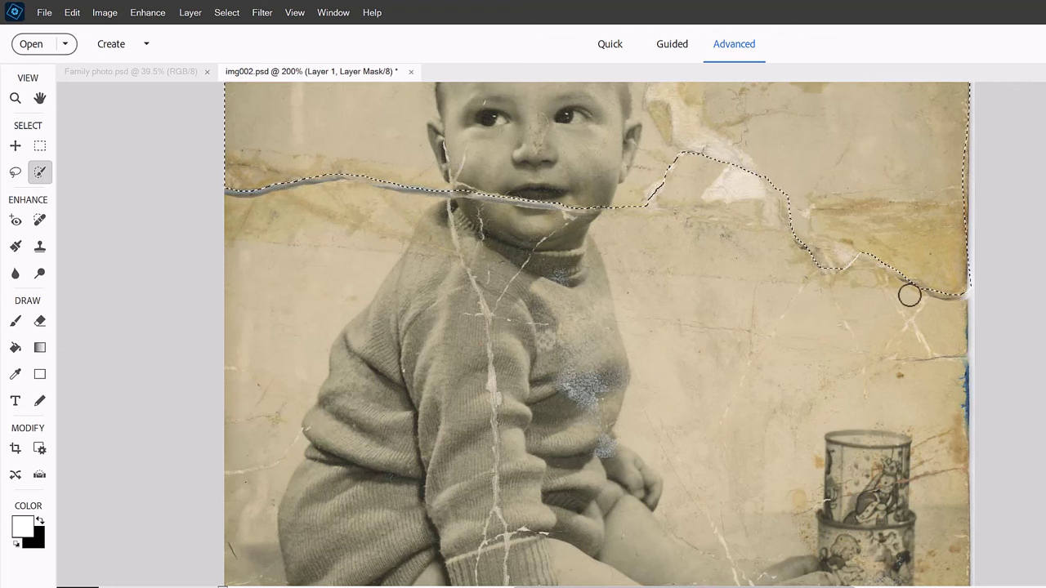
Hide the torn edge by inverting the selection and clearing it on Layer 1's mask, leaving nothing selected
{"action": "left_click", "coordinate": [226, 12]}
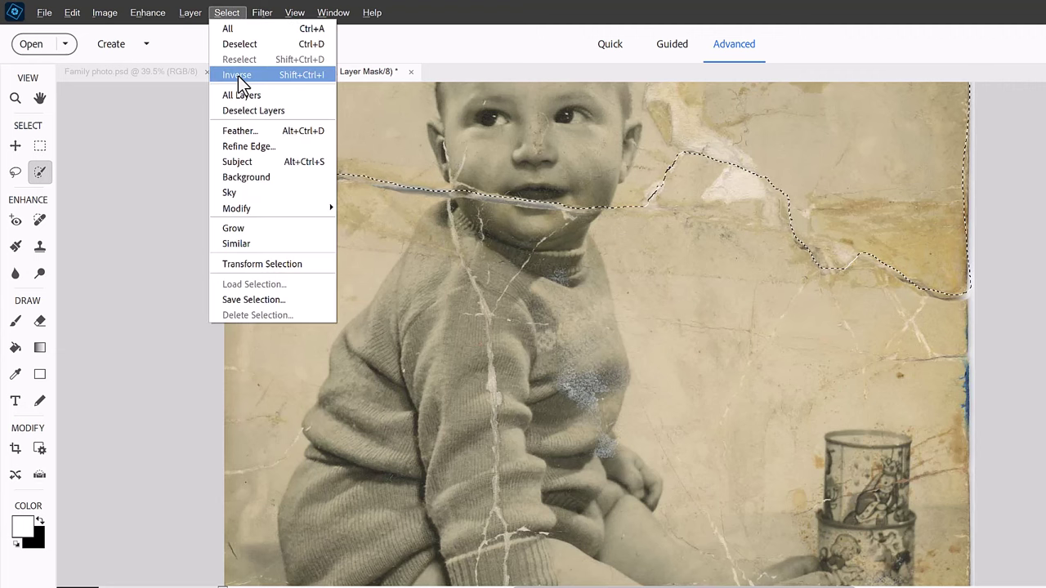
{"action": "left_click", "coordinate": [238, 75]}
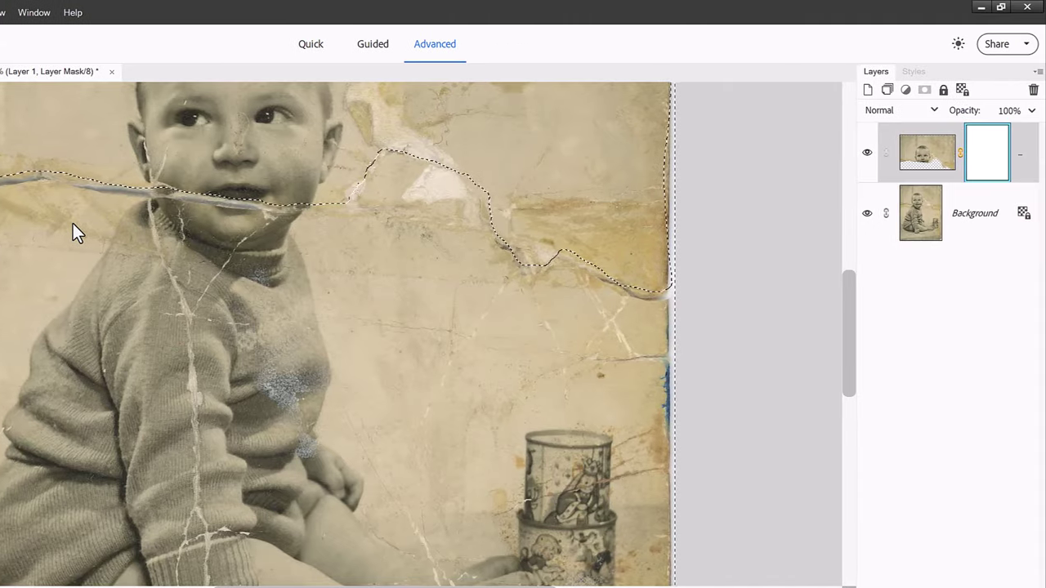
{"action": "key", "text": "Delete"}
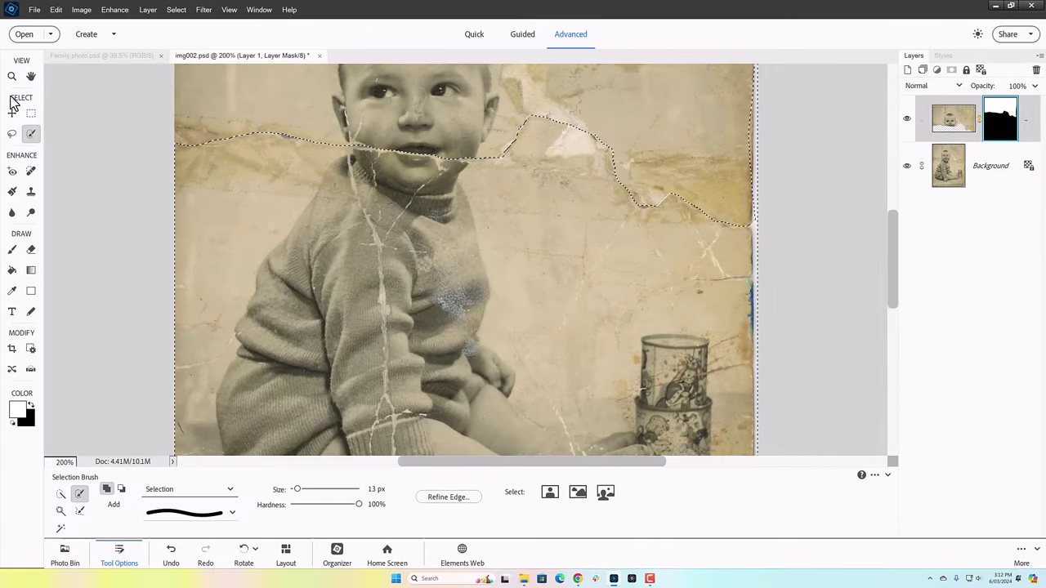
{"action": "left_click", "coordinate": [12, 112]}
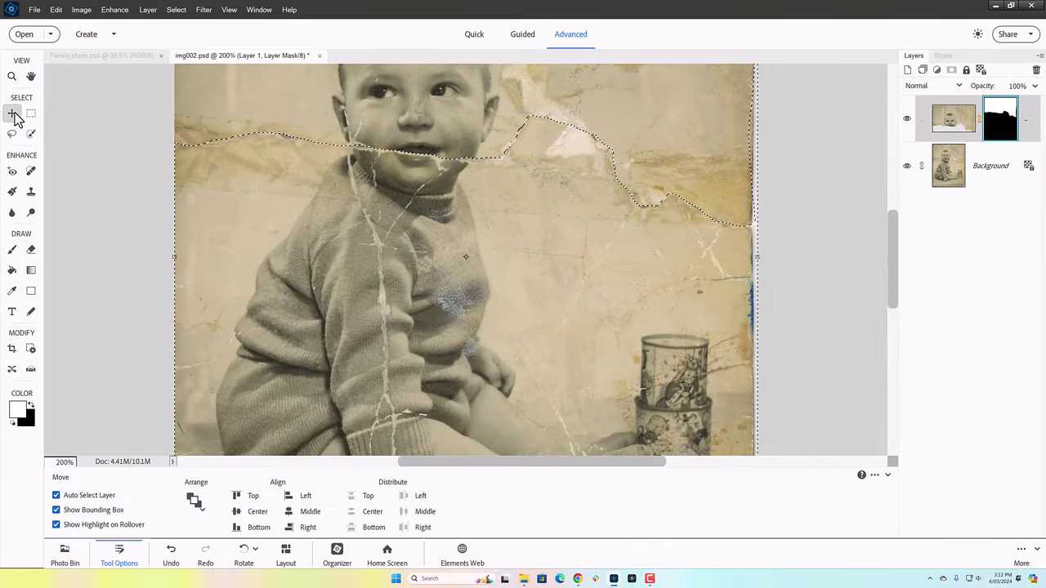
{"action": "key", "text": "ctrl+d"}
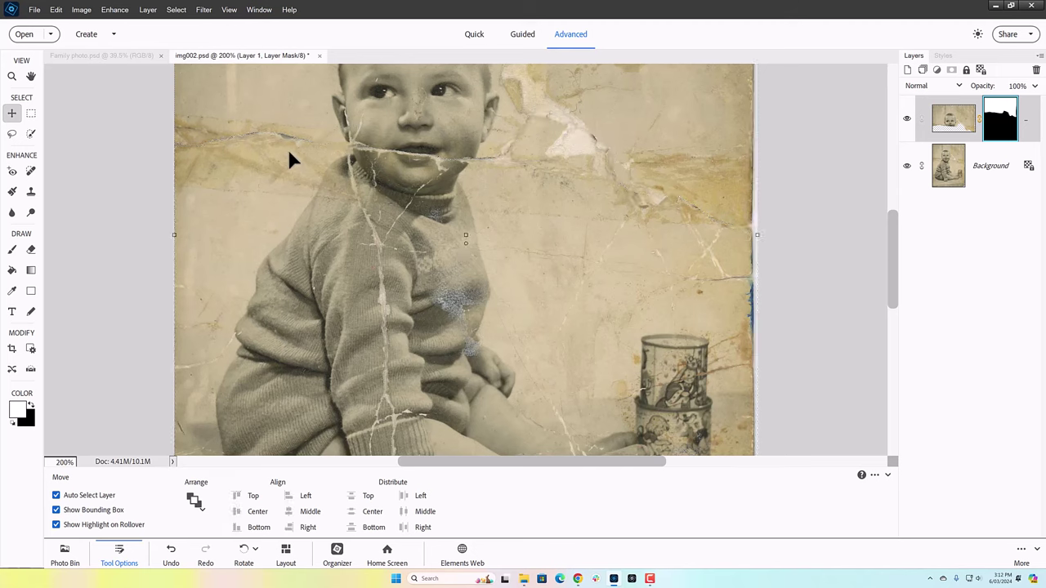
Nudge the masked upper piece down and slightly left until it lines up with the lower half of the photo
{"action": "key", "text": "Down"}
{"action": "key", "text": "Down"}
{"action": "key", "text": "Down"}
{"action": "key", "text": "Down"}
{"action": "key", "text": "Down"}
{"action": "key", "text": "Up"}
{"action": "key", "text": "Up"}
{"action": "key", "text": "Up"}
{"action": "key", "text": "Down"}
{"action": "key", "text": "Down"}
{"action": "key", "text": "Down"}
{"action": "key", "text": "Left"}
{"action": "key", "text": "Left"}
{"action": "key", "text": "Left"}
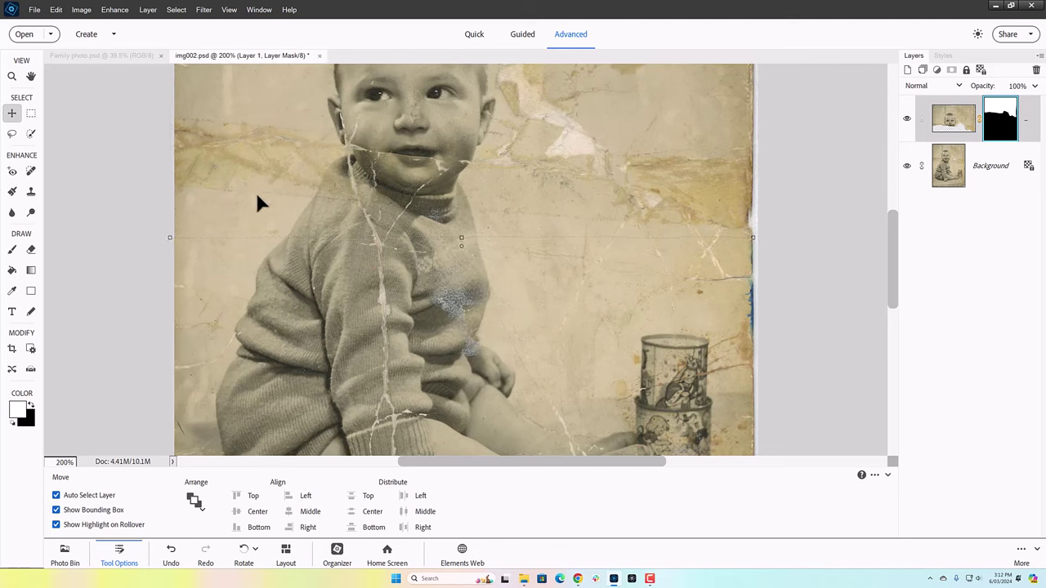
{"action": "key", "text": "Right"}
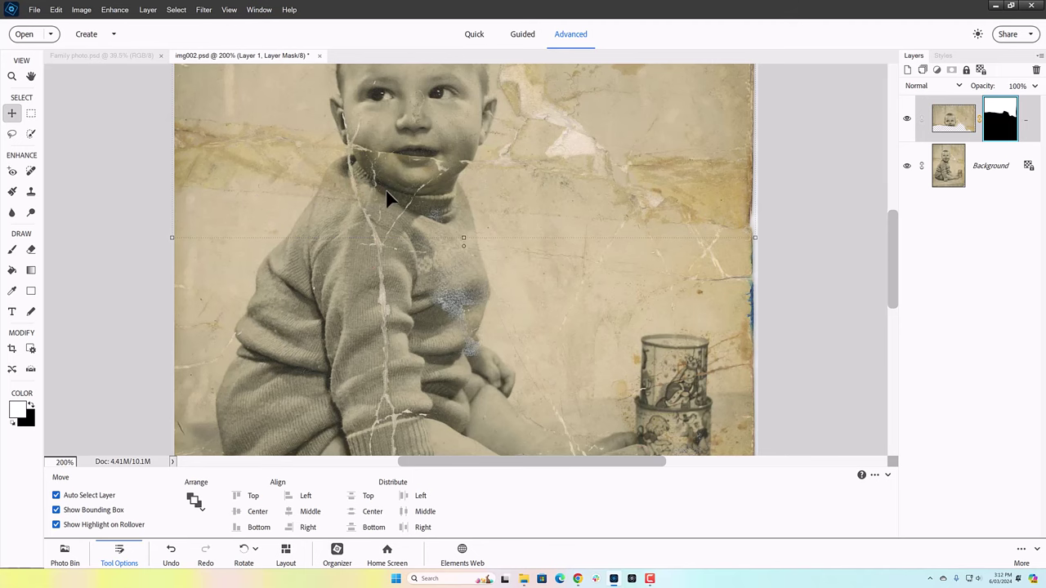
Merge all visible layers into a new layer, keeping the originals
{"action": "key", "text": "ctrl+equal"}
{"action": "key", "text": "ctrl+equal"}
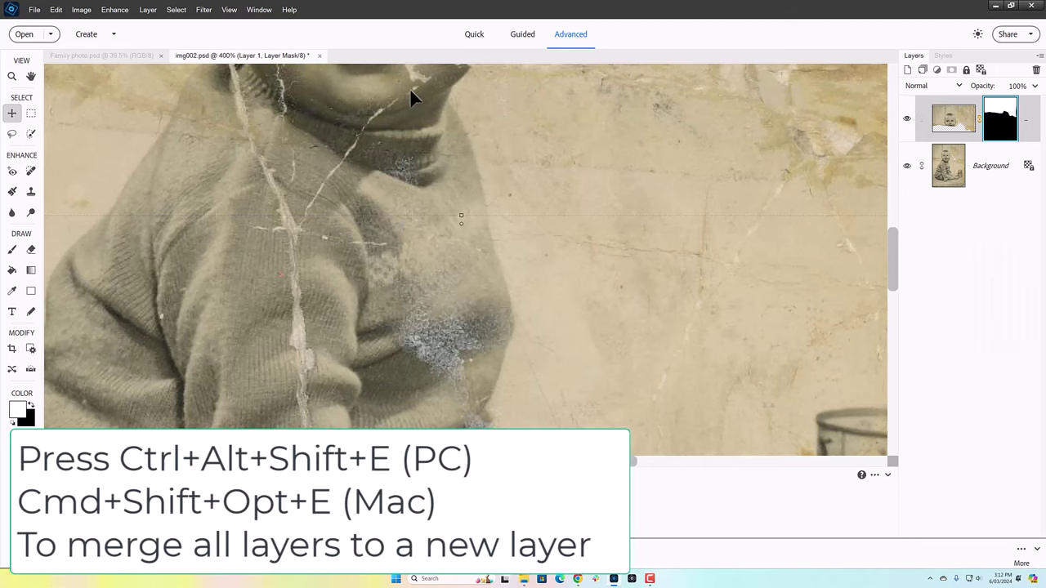
{"action": "key", "text": "ctrl+alt+shift+e"}
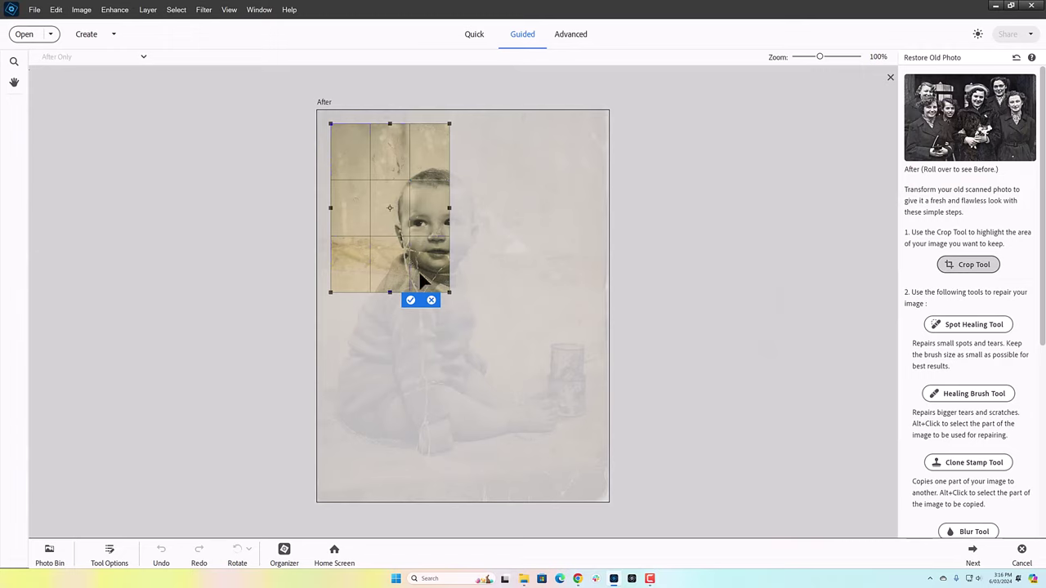
Crop the photo in the Restore Old Photo guided edit just inside its damaged outer edges
{"action": "left_click_drag", "start_coordinate": [419, 271], "coordinate": [386, 228]}
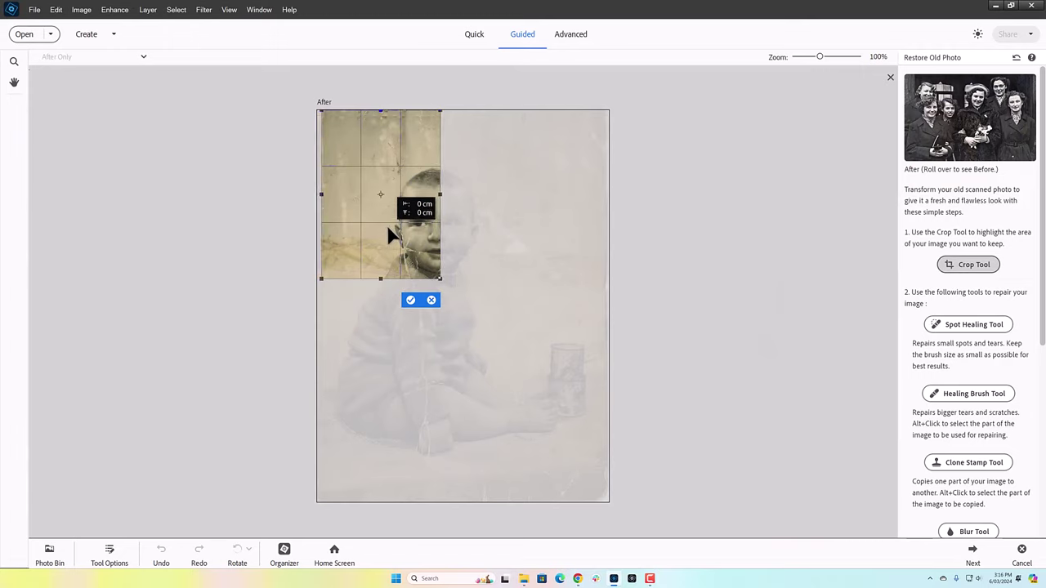
{"action": "left_click_drag", "start_coordinate": [435, 286], "coordinate": [609, 496]}
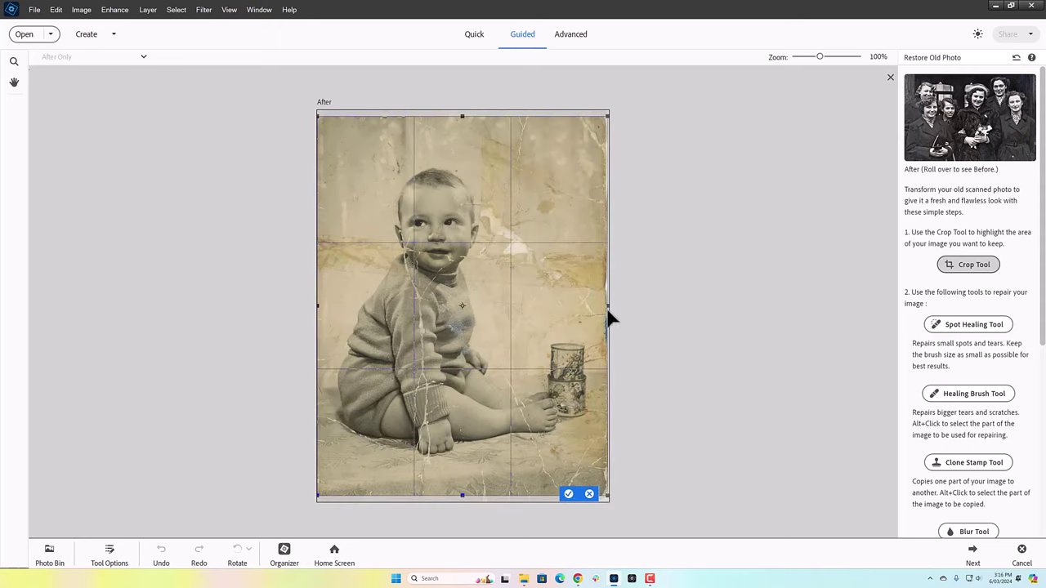
{"action": "left_click_drag", "start_coordinate": [608, 308], "coordinate": [603, 308]}
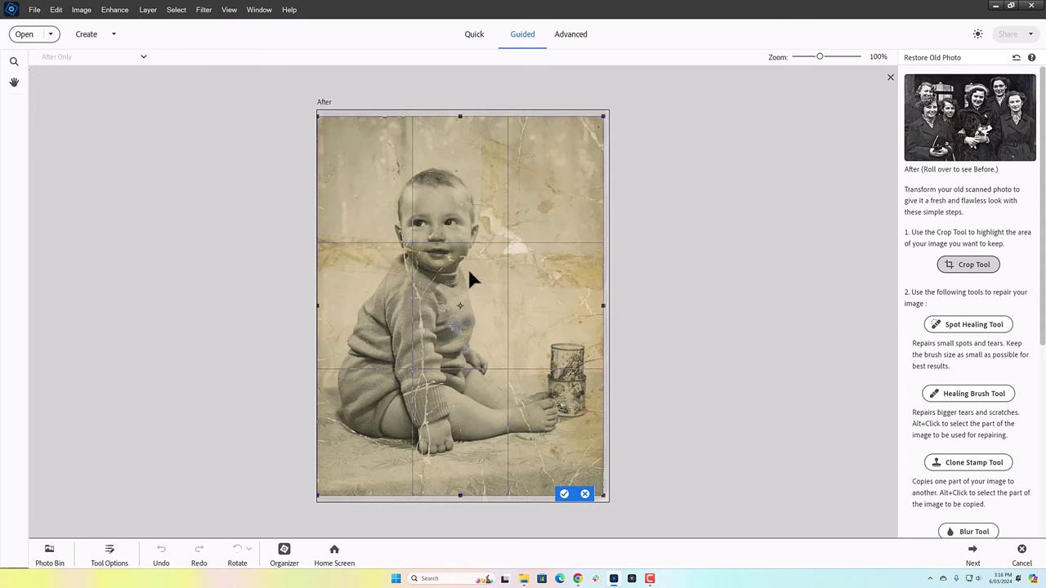
{"action": "mouse_move", "coordinate": [466, 496]}
{"action": "left_mouse_down"}
{"action": "mouse_move", "coordinate": [463, 509]}
{"action": "mouse_move", "coordinate": [468, 497]}
{"action": "left_mouse_up"}
{"action": "left_click", "coordinate": [564, 494]}
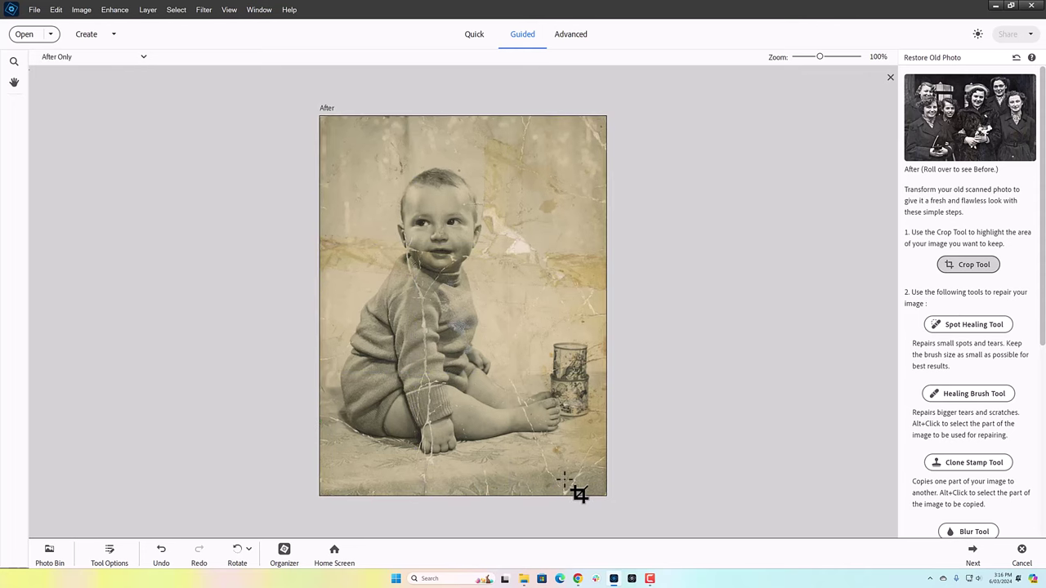
Try to heal the crack running down the baby's hand with the Spot Healing Tool
{"action": "left_click", "coordinate": [951, 328]}
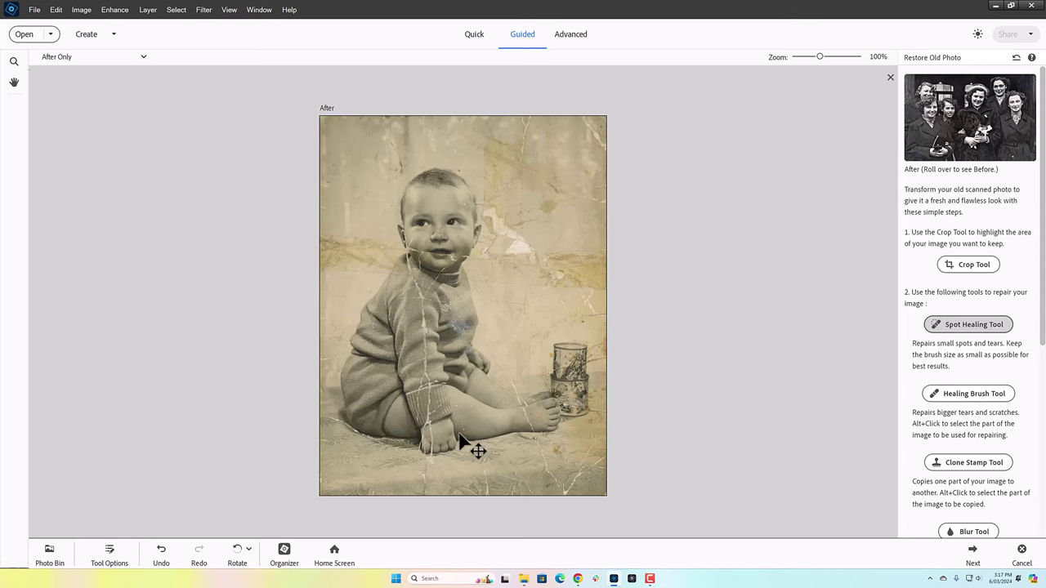
{"action": "scroll", "coordinate": [476, 429], "scroll_direction": "up", "scroll_amount": 5}
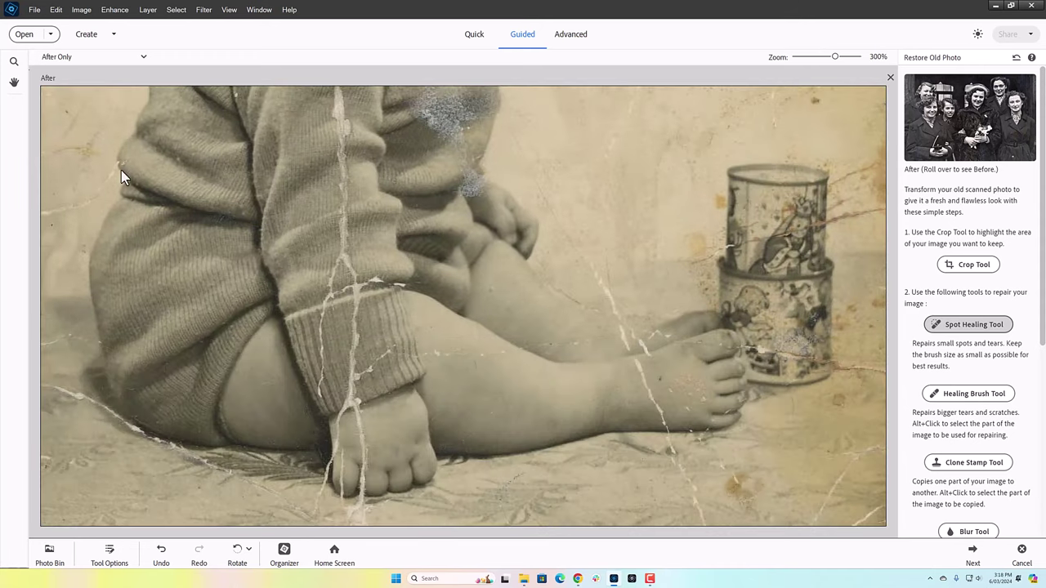
{"action": "left_click_drag", "start_coordinate": [345, 450], "coordinate": [341, 494]}
Activate the Clone Stamp Tool and look over the remaining Restore Old Photo options
{"action": "key", "text": "s"}
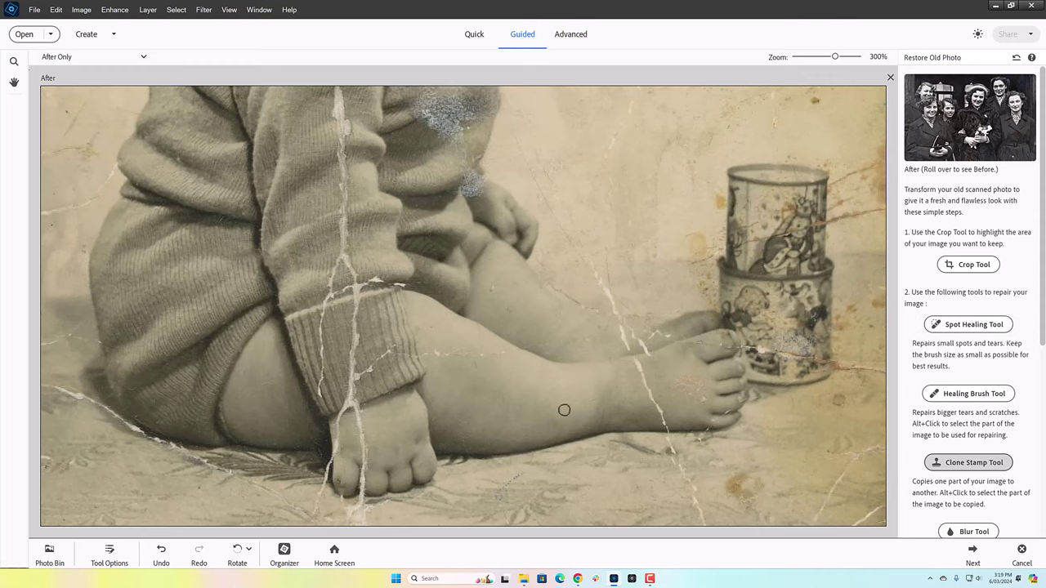
{"action": "scroll", "coordinate": [1041, 420], "scroll_direction": "down", "scroll_amount": 4}
{"action": "scroll", "coordinate": [477, 269], "scroll_direction": "down", "scroll_amount": 2}
{"action": "scroll", "coordinate": [477, 269], "scroll_direction": "up", "scroll_amount": 3}
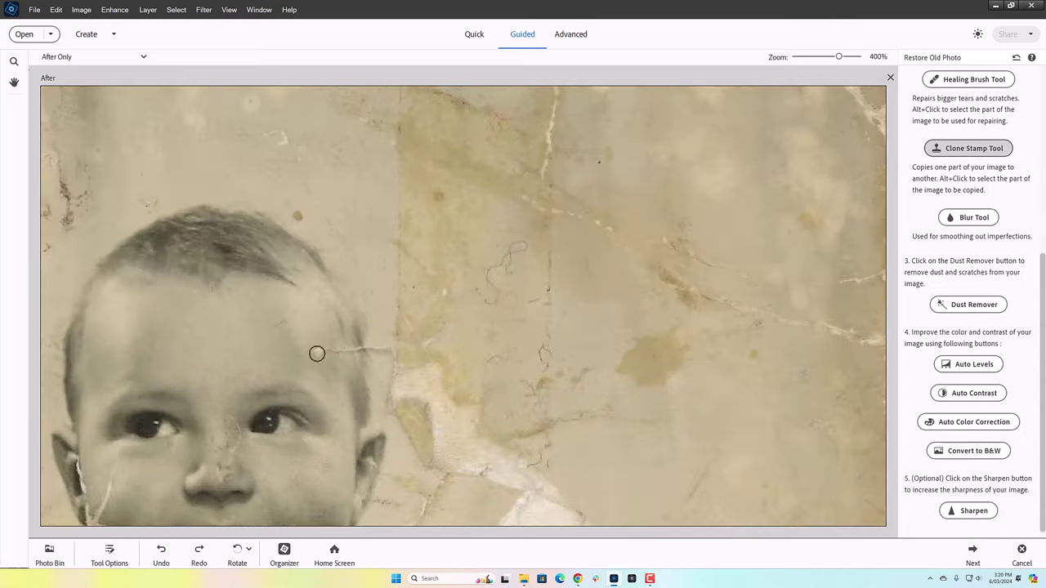
Remove the brown spot beside the top of the head and a blemish on the nose with the Spot Healing Tool
{"action": "key", "text": "j"}
{"action": "left_click", "coordinate": [297, 216]}
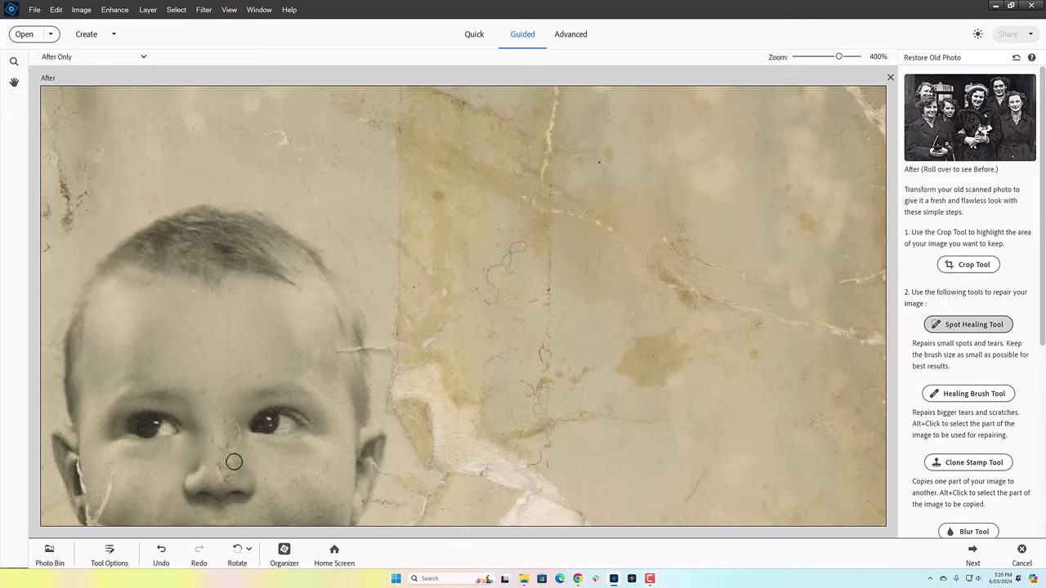
{"action": "left_click", "coordinate": [229, 460]}
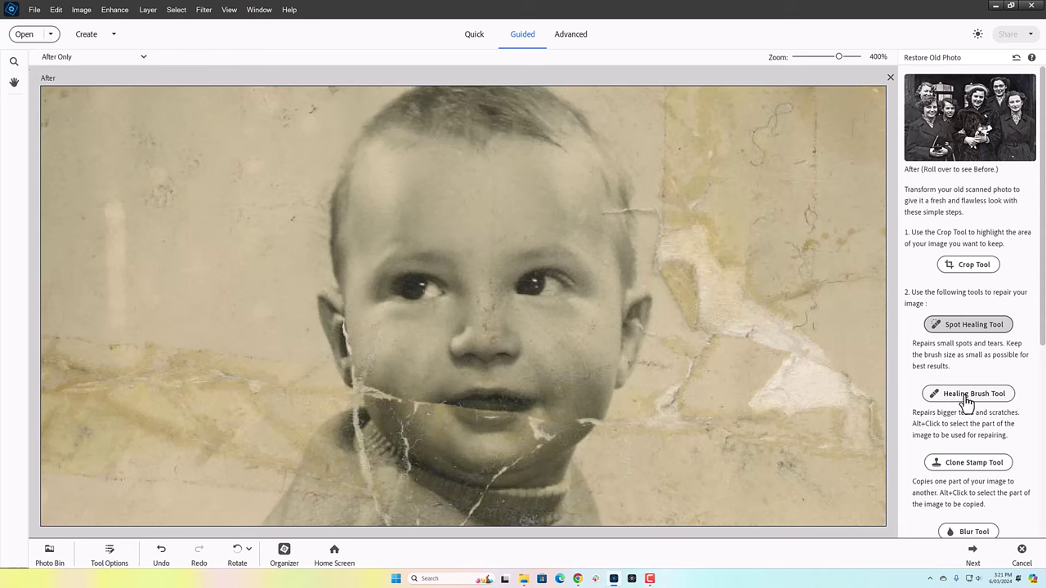
Repair a section of the white crack beside the baby's neck with the Healing Brush, sampling from just below it
{"action": "left_click", "coordinate": [967, 394]}
{"action": "left_click", "coordinate": [352, 432], "text": "alt"}
{"action": "left_click", "coordinate": [358, 420]}
Switch to the Spot Healing Tool and examine the cracks on the sweater and the remaining guided-edit options
{"action": "key", "text": "j"}
{"action": "left_click_drag", "start_coordinate": [435, 353], "coordinate": [381, 90]}
{"action": "left_click_drag", "start_coordinate": [435, 425], "coordinate": [541, 294]}
{"action": "scroll", "coordinate": [998, 486], "scroll_direction": "down", "scroll_amount": 5}
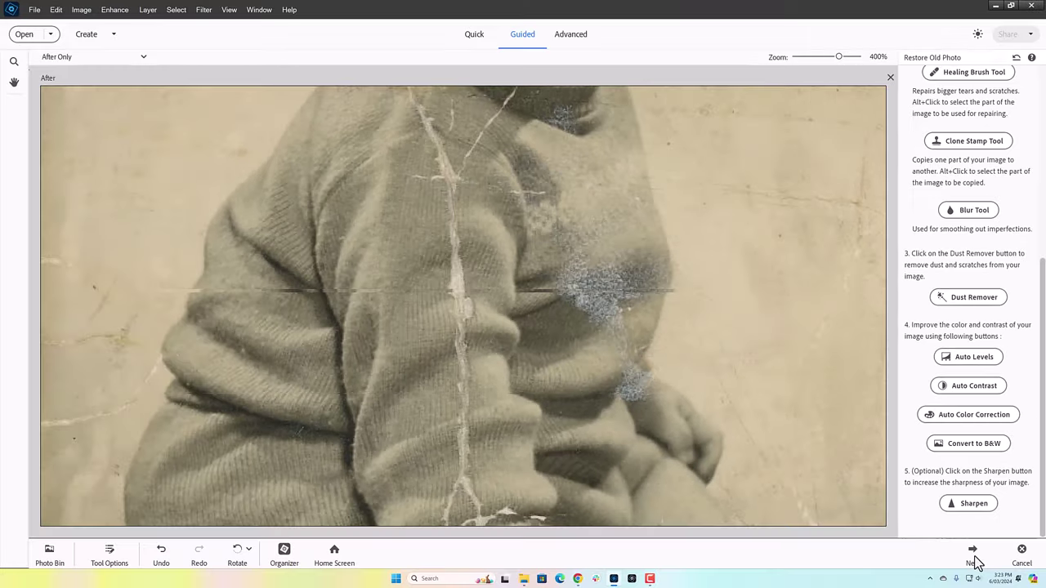
Finish the guided edit and continue editing the photo in Advanced mode
{"action": "left_click", "coordinate": [1021, 555]}
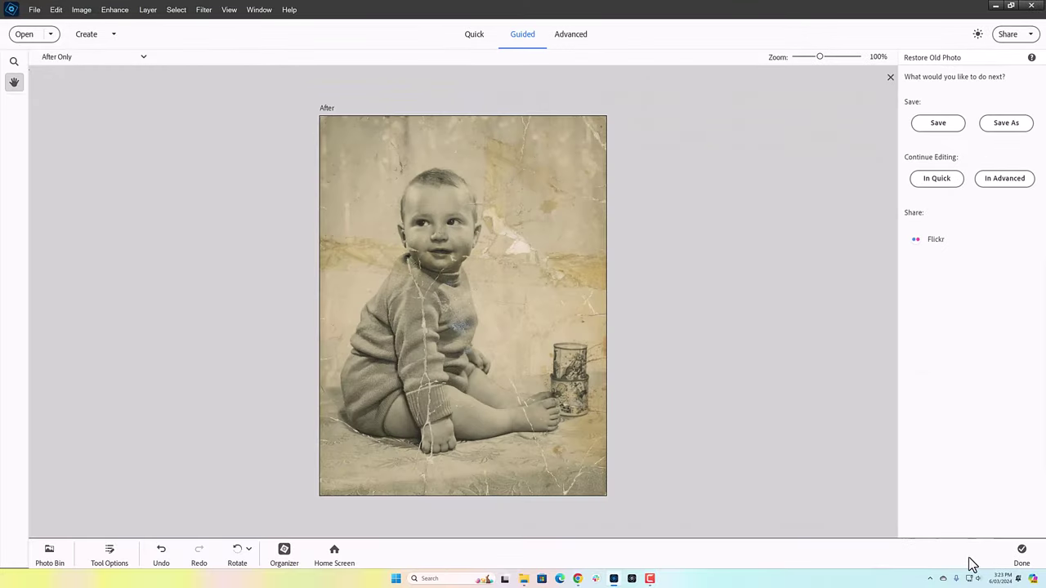
{"action": "left_click", "coordinate": [1004, 179]}
{"action": "scroll", "coordinate": [411, 348], "scroll_direction": "up", "scroll_amount": 5}
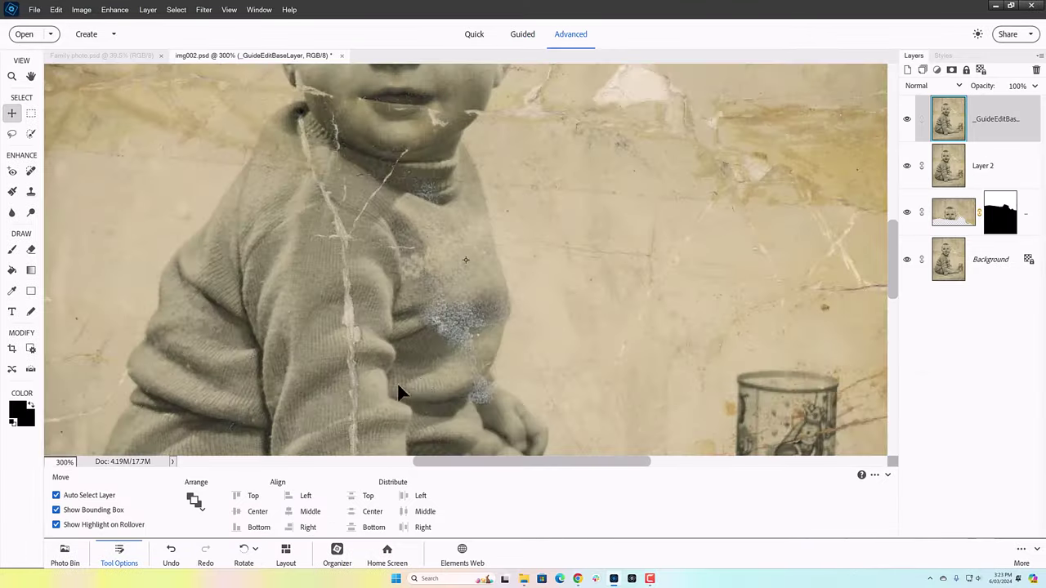
{"action": "scroll", "coordinate": [348, 358], "scroll_direction": "up", "scroll_amount": 2}
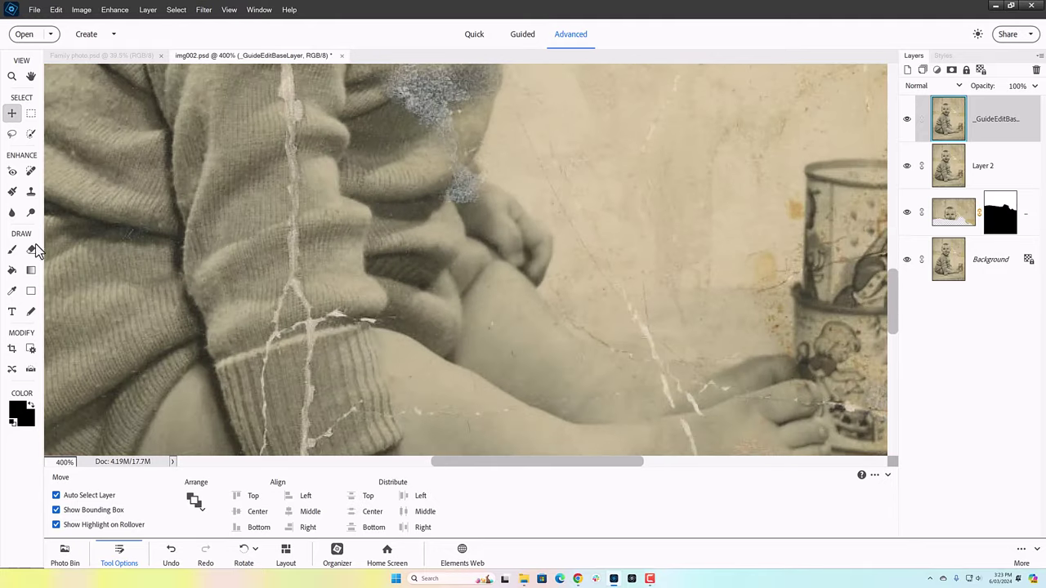
Heal the spots and thin cracks around the baby's hand, legs and foot with the Spot Healing Brush
{"action": "left_click", "coordinate": [31, 171]}
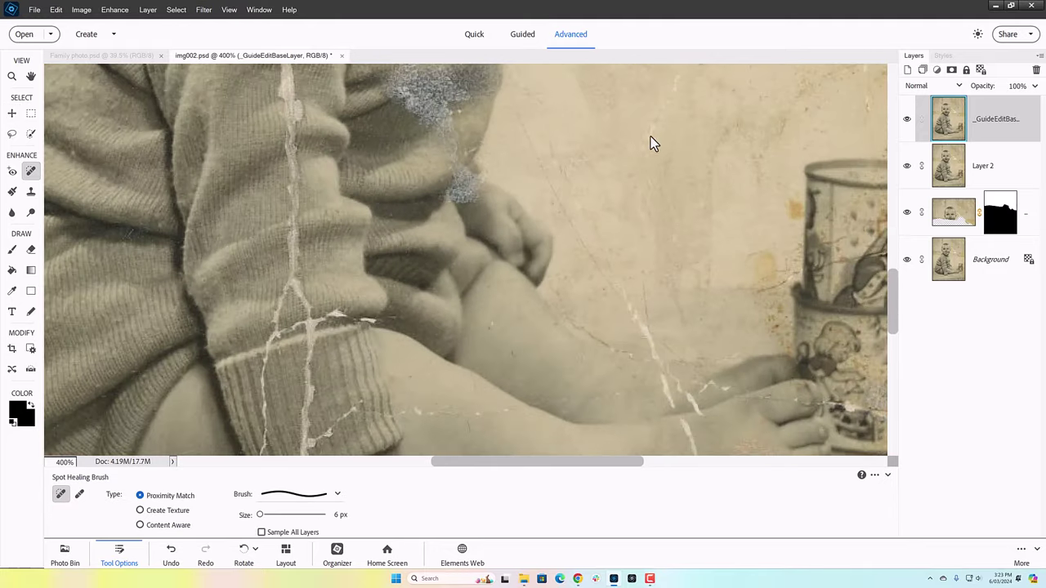
{"action": "left_click", "coordinate": [472, 198]}
{"action": "left_click", "coordinate": [759, 403]}
{"action": "left_click_drag", "start_coordinate": [675, 408], "coordinate": [662, 382]}
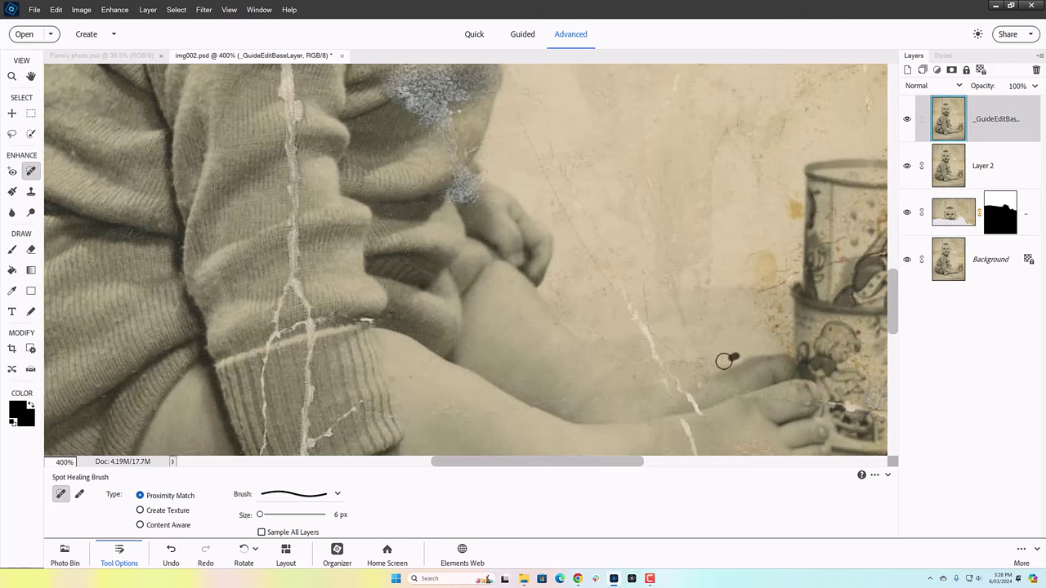
Heal the long crack running across the foot and down the blanket below it
{"action": "scroll", "coordinate": [374, 317], "scroll_direction": "down", "scroll_amount": 5}
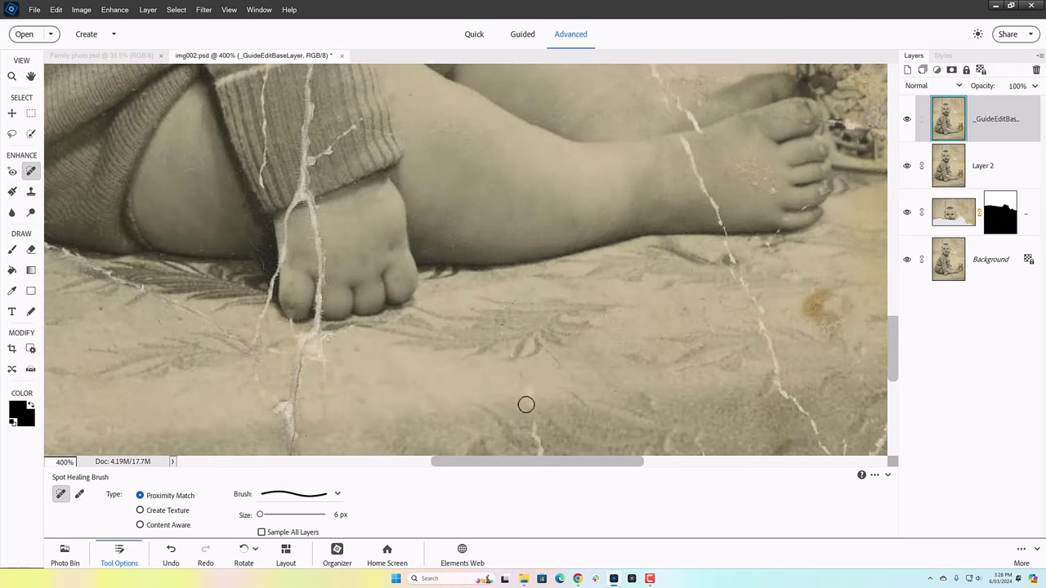
{"action": "left_click_drag", "start_coordinate": [777, 386], "coordinate": [830, 455]}
{"action": "left_click_drag", "start_coordinate": [686, 141], "coordinate": [719, 223]}
Add a new layer and heal the white crack on the blanket behind the baby with the Spot Healing Brush sampling all layers
{"action": "left_click", "coordinate": [908, 70]}
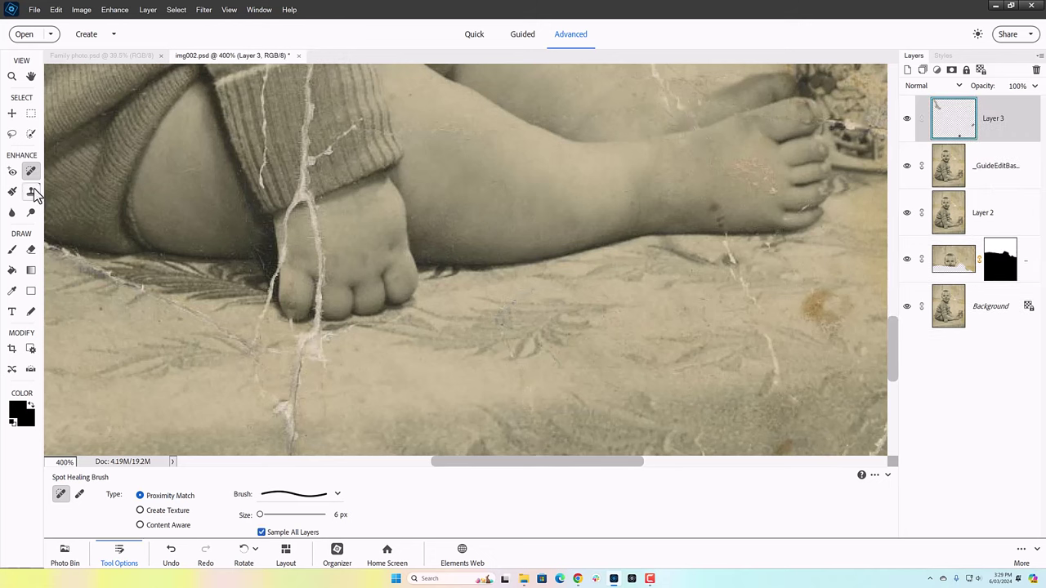
{"action": "key", "text": "s"}
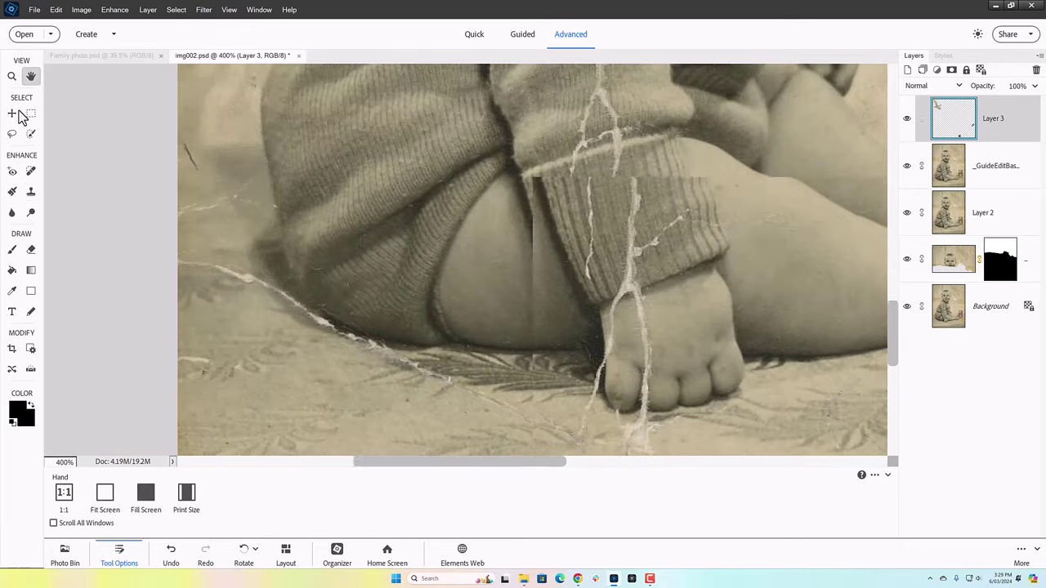
{"action": "left_click", "coordinate": [31, 170]}
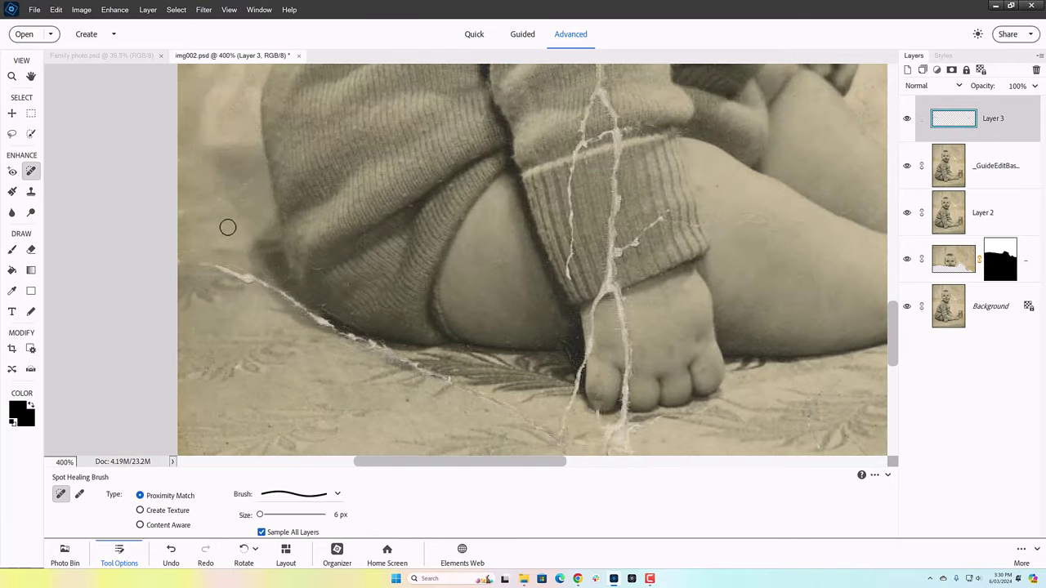
{"action": "left_click_drag", "start_coordinate": [217, 269], "coordinate": [310, 317]}
Lasso the baby's head and copy it from the guided edit base layer to a new layer
{"action": "key", "text": "s"}
{"action": "key", "text": "ctrl+0"}
{"action": "key", "text": "a"}
{"action": "left_click", "coordinate": [60, 513]}
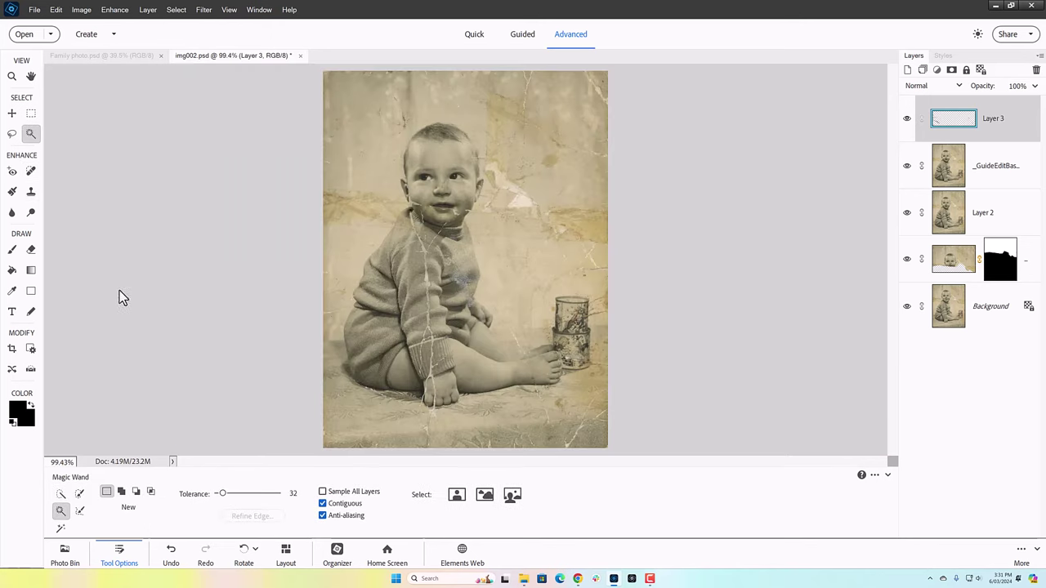
{"action": "left_click", "coordinate": [11, 134]}
{"action": "left_click_drag", "start_coordinate": [411, 197], "coordinate": [412, 208]}
{"action": "left_click", "coordinate": [984, 166]}
{"action": "key", "text": "ctrl+j"}
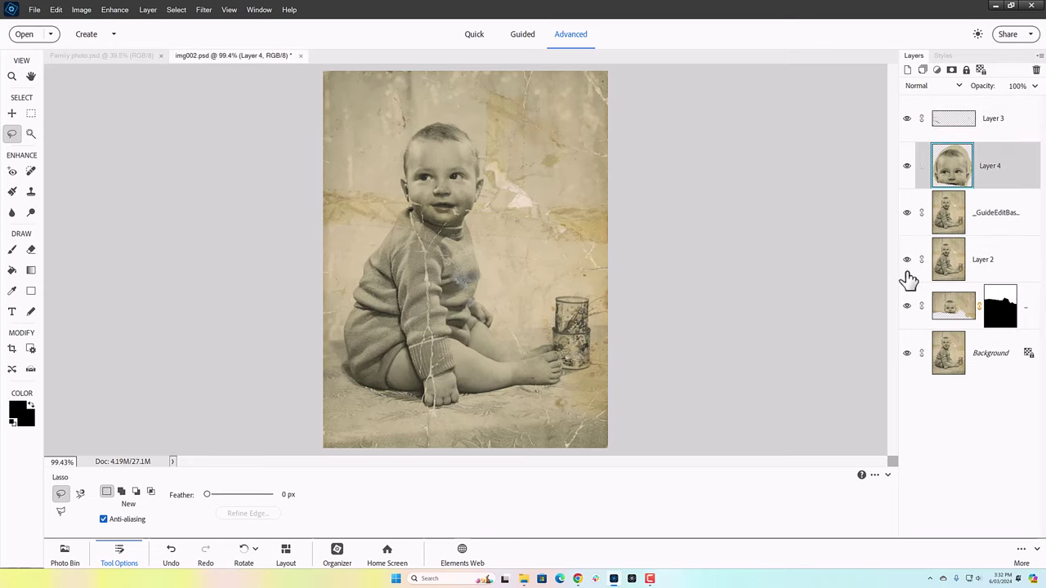
Select Layer 3 and heal the cracks around the mouth, chin and neck with the Spot Healing Brush
{"action": "scroll", "coordinate": [439, 173], "scroll_direction": "up", "scroll_amount": 3}
{"action": "key", "text": "v"}
{"action": "left_click", "coordinate": [286, 217]}
{"action": "key", "text": "j"}
{"action": "left_click", "coordinate": [956, 124]}
{"action": "key", "text": "ctrl+equal"}
{"action": "key", "text": "ctrl+equal"}
{"action": "left_click", "coordinate": [31, 191]}
{"action": "key", "text": "j"}
{"action": "left_click_drag", "start_coordinate": [507, 301], "coordinate": [502, 323]}
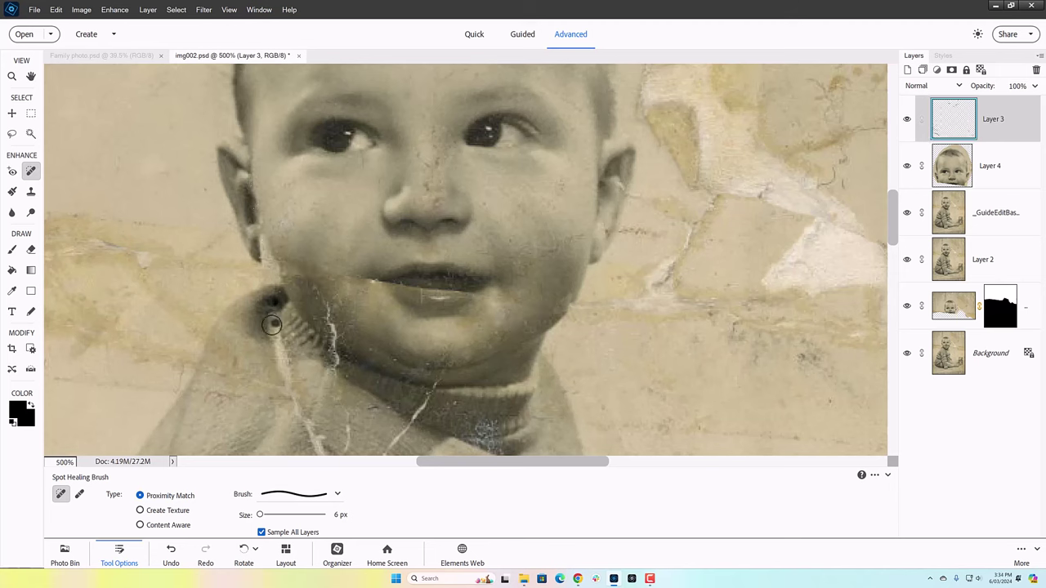
{"action": "left_click_drag", "start_coordinate": [320, 291], "coordinate": [327, 347]}
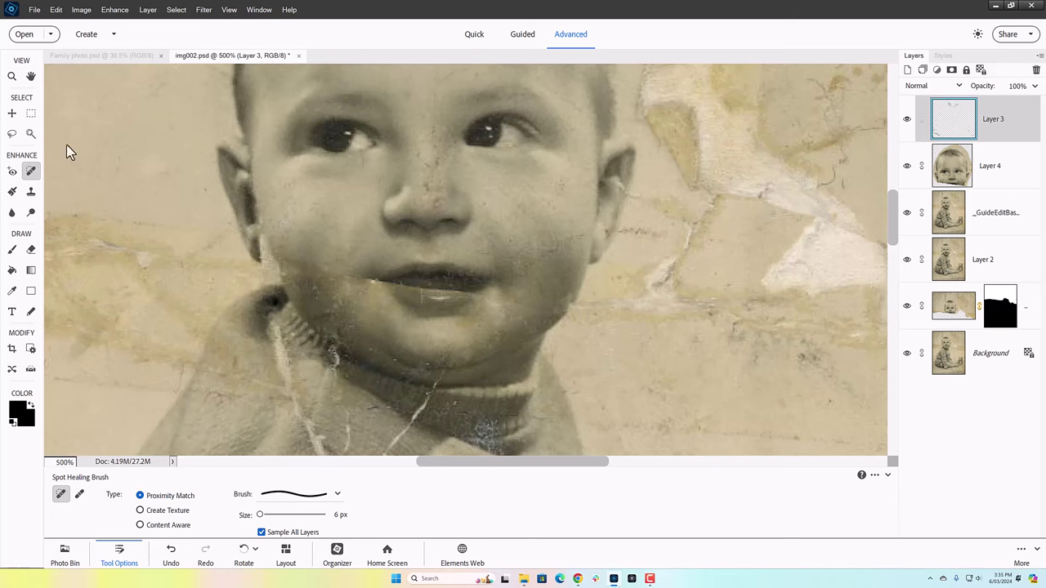
Paint over the white damage below the ear with a sampled skin tone, using a small brush at 63% opacity
{"action": "key", "text": "b"}
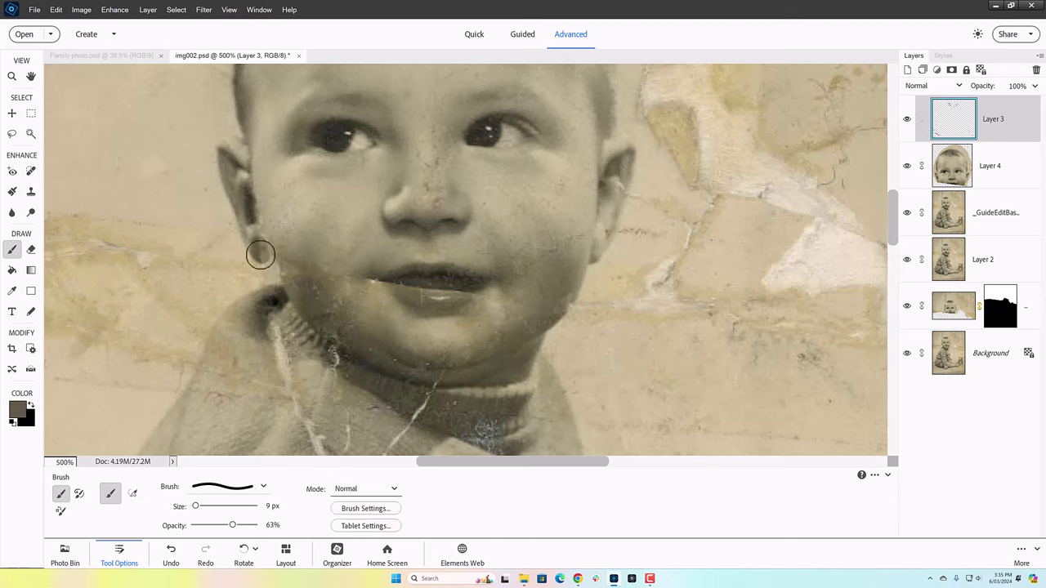
{"action": "left_click", "coordinate": [292, 283], "text": "alt"}
{"action": "key", "text": "bracketleft"}
{"action": "left_click_drag", "start_coordinate": [280, 290], "coordinate": [268, 260]}
{"action": "key", "text": "ctrl+z"}
{"action": "key", "text": "j"}
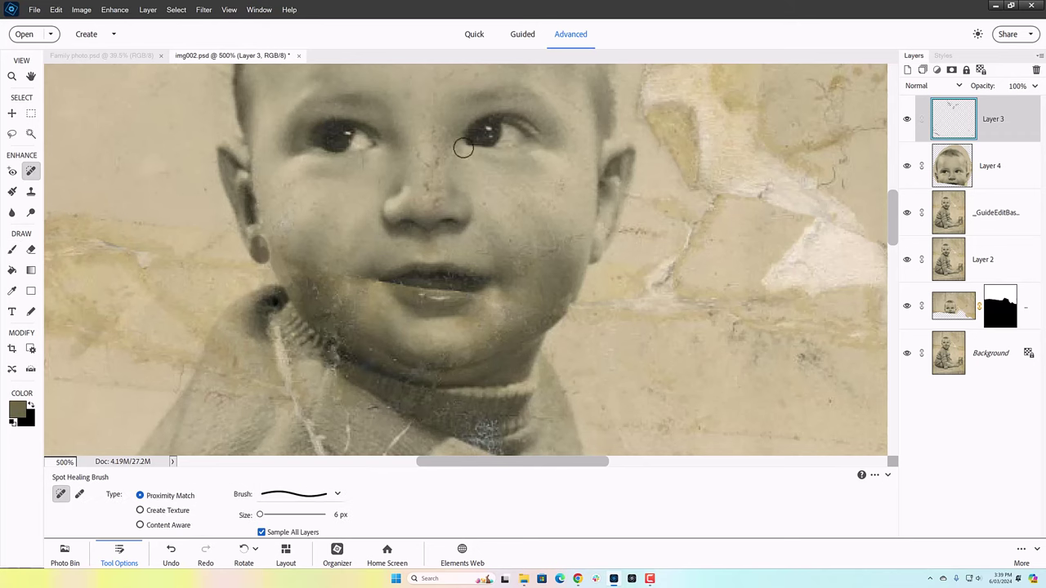
Outline a narrow strip of intact knit beside the white sleeve crack with the Polygonal Lasso
{"action": "scroll", "coordinate": [490, 171], "scroll_direction": "down", "scroll_amount": 5}
{"action": "key", "text": "s"}
{"action": "key", "text": "m"}
{"action": "key", "text": "l"}
{"action": "key", "text": "l"}
{"action": "left_click", "coordinate": [367, 250]}
{"action": "scroll", "coordinate": [367, 250], "scroll_direction": "right", "scroll_amount": 5}
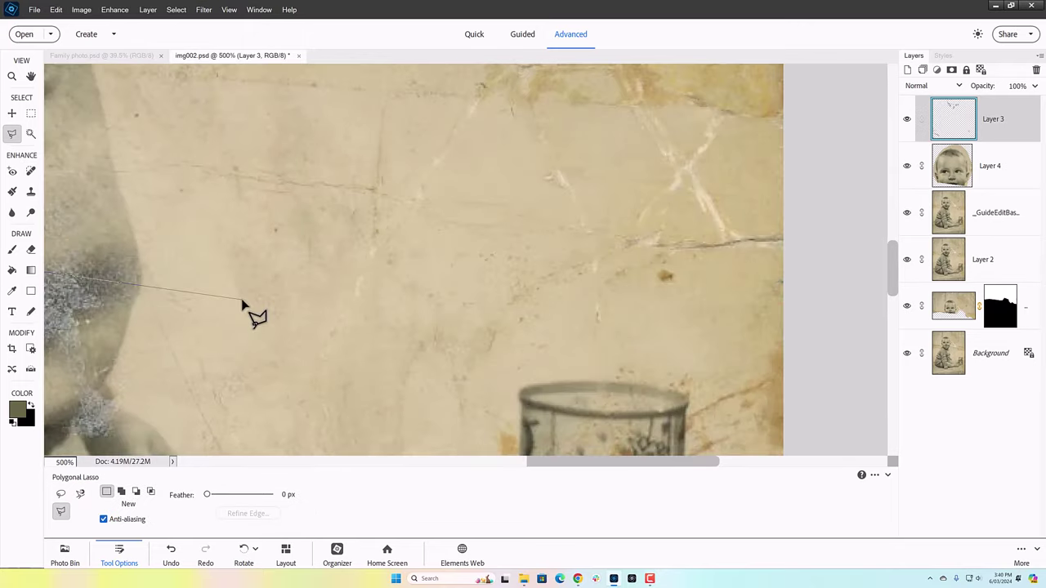
{"action": "scroll", "coordinate": [242, 299], "scroll_direction": "left", "scroll_amount": 8}
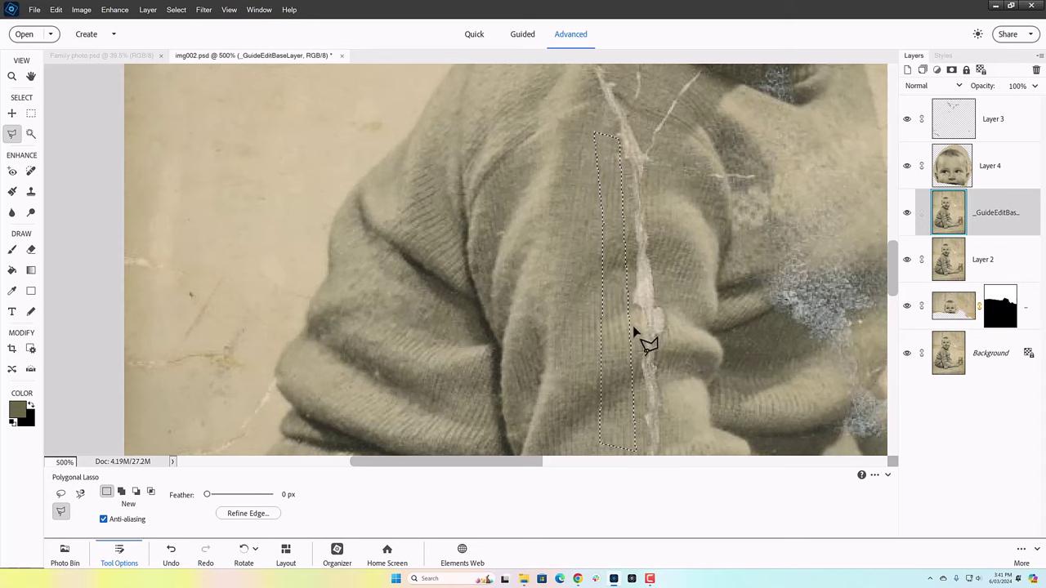
Copy the selected knit strip to a new layer and move it over the sleeve crack
{"action": "key", "text": "ctrl+minus"}
{"action": "key", "text": "ctrl+minus"}
{"action": "key", "text": "ctrl+minus"}
{"action": "key", "text": "ctrl+minus"}
{"action": "key", "text": "ctrl+equal"}
{"action": "key", "text": "ctrl+j"}
{"action": "key", "text": "v"}
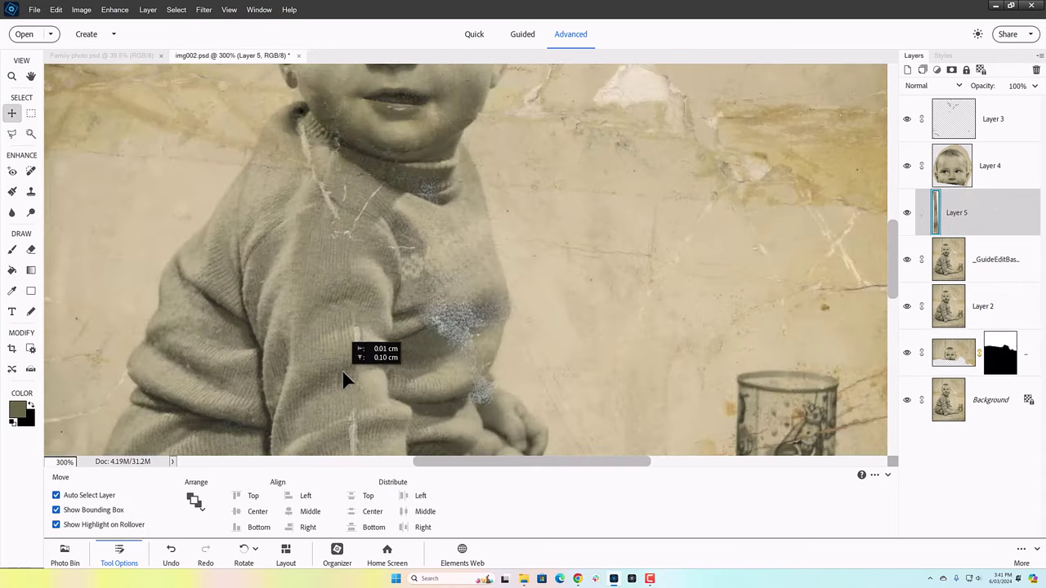
Erase unwanted parts of the knit strip with a 7 px Eraser and adjust its position along the sleeve crack
{"action": "left_click", "coordinate": [31, 251]}
{"action": "scroll", "coordinate": [245, 294], "scroll_direction": "up", "scroll_amount": 2}
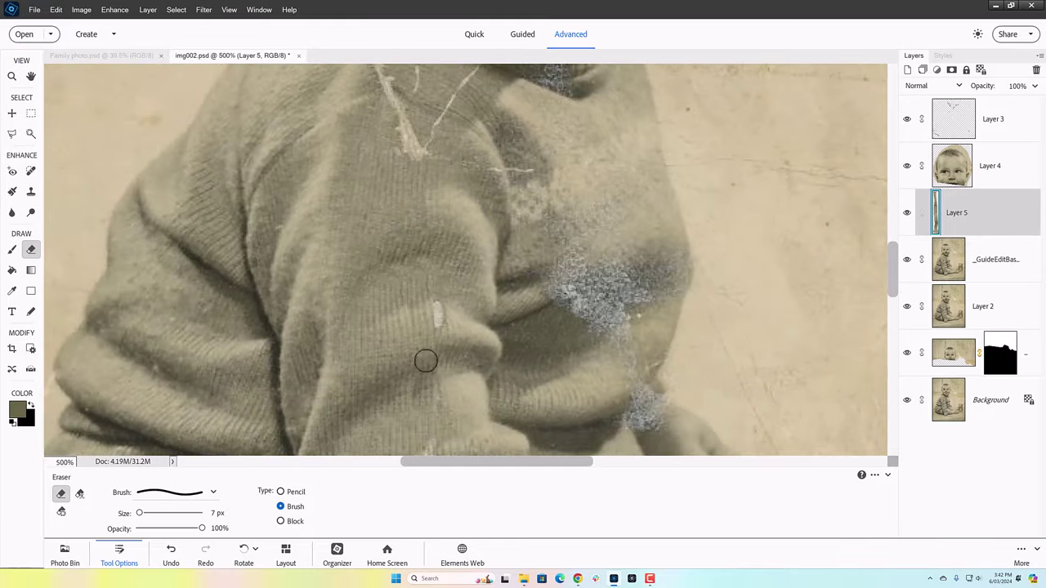
{"action": "key", "text": "v"}
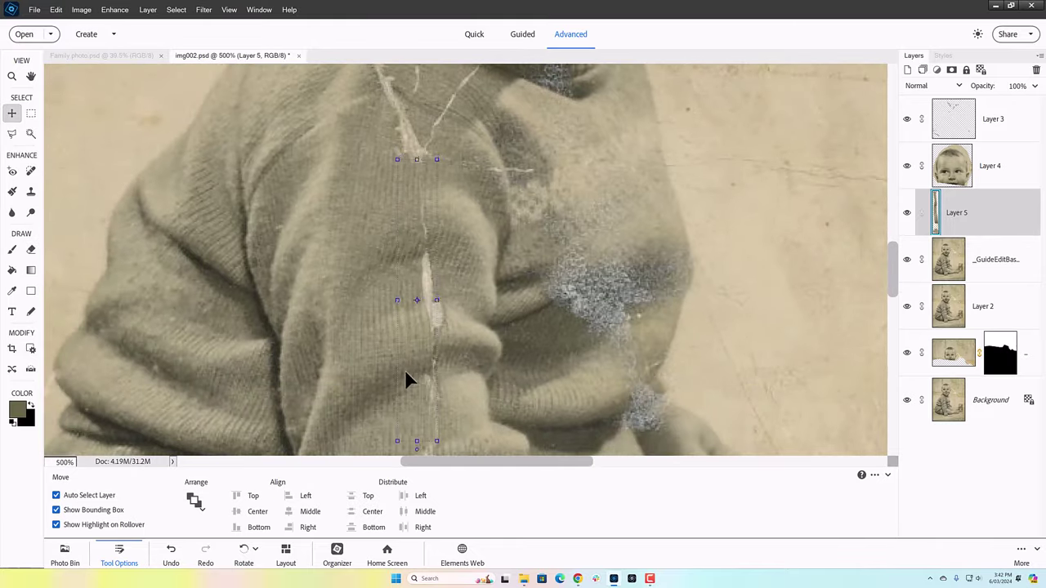
{"action": "left_click_drag", "start_coordinate": [440, 347], "coordinate": [434, 333], "text": "alt"}
{"action": "key", "text": "ctrl+z"}
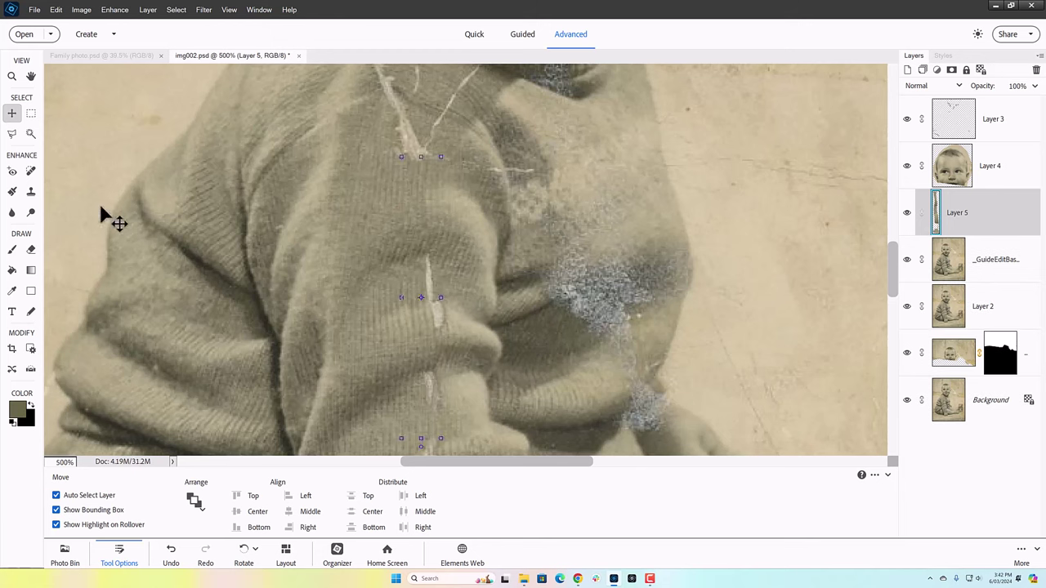
Copy a rectangle of sleeve knit to a new layer, place it over the middle of the crack and erase its edge
{"action": "key", "text": "m"}
{"action": "mouse_move", "coordinate": [434, 179]}
{"action": "left_mouse_down"}
{"action": "mouse_move", "coordinate": [465, 296]}
{"action": "mouse_move", "coordinate": [455, 297]}
{"action": "left_mouse_up"}
{"action": "key", "text": "ctrl+j"}
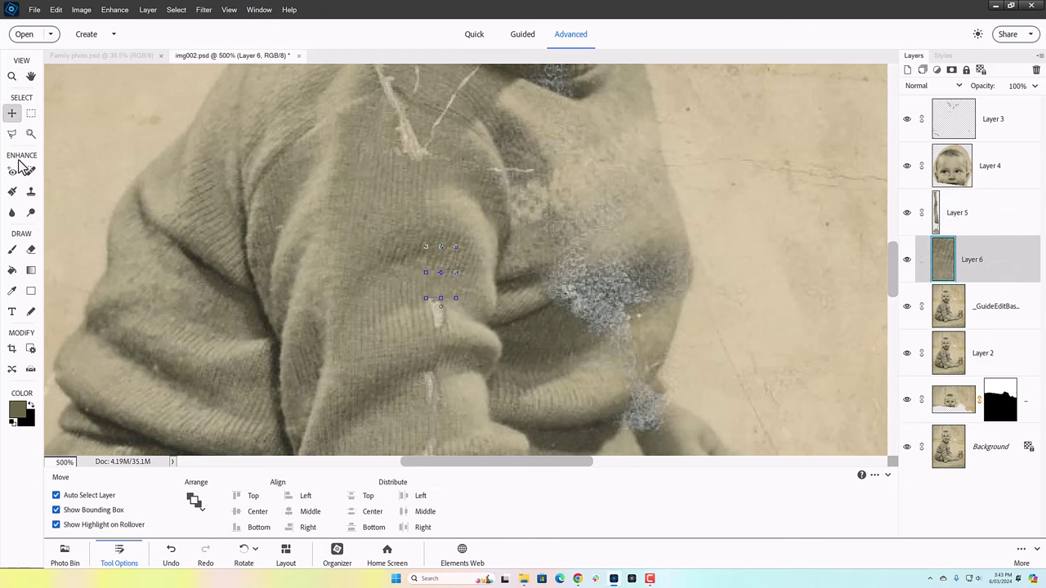
{"action": "key", "text": "e"}
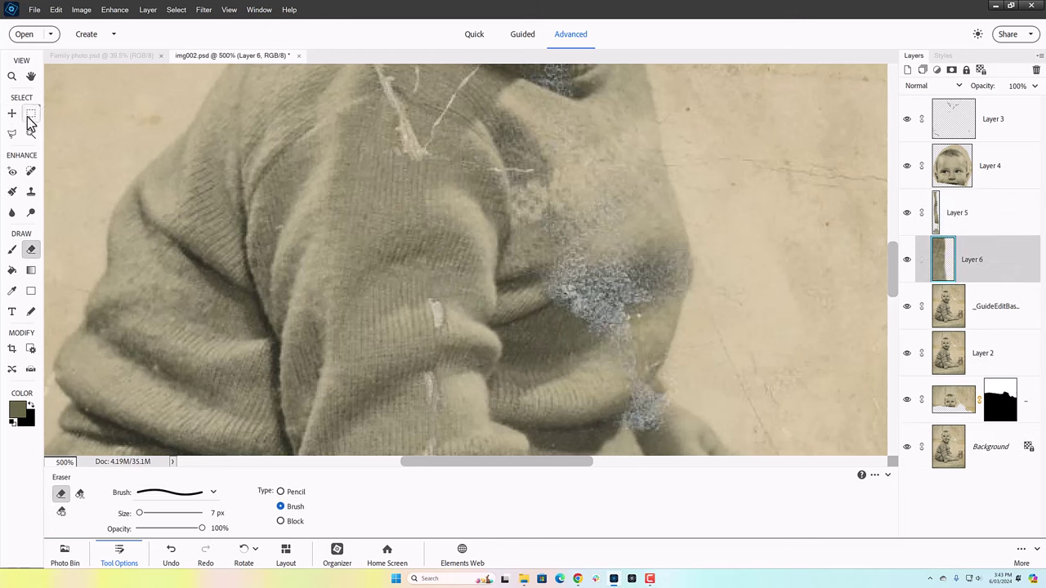
Copy another knit rectangle from the base layer, place it over the remaining sleeve crack and blend the Layer 6 patch with the Eraser
{"action": "key", "text": "m"}
{"action": "left_click_drag", "start_coordinate": [472, 344], "coordinate": [448, 287]}
{"action": "left_click", "coordinate": [946, 325]}
{"action": "key", "text": "ctrl+j"}
{"action": "key", "text": "v"}
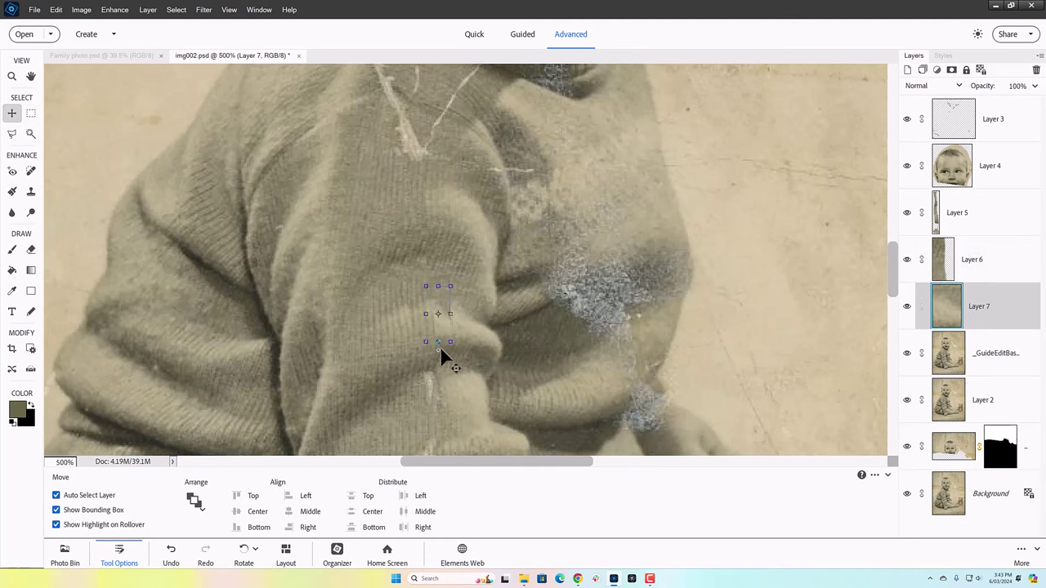
{"action": "left_click_drag", "start_coordinate": [433, 381], "coordinate": [448, 339]}
{"action": "key", "text": "alt+]"}
{"action": "key", "text": "e"}
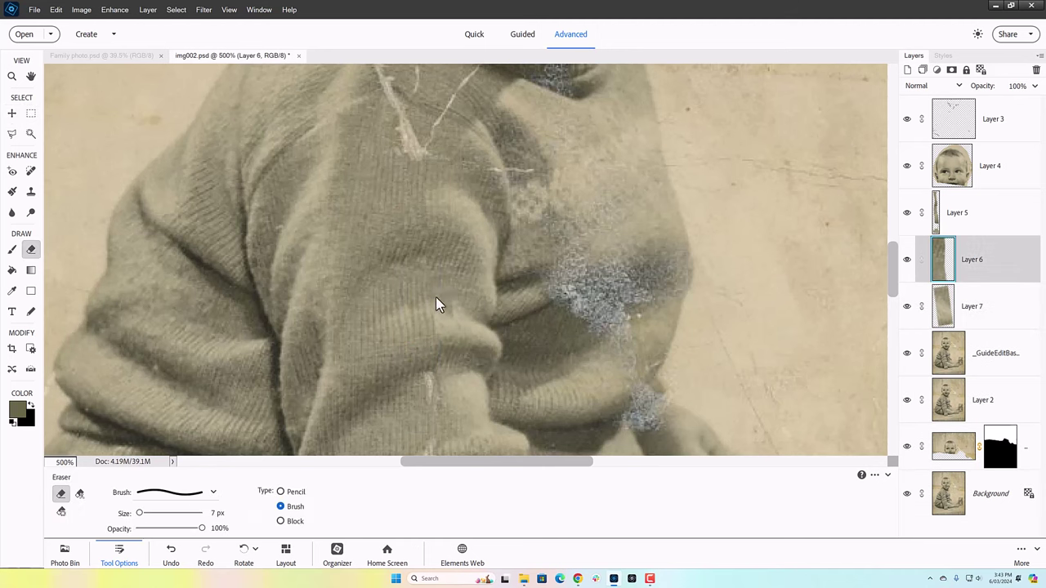
Select Layer 3 and heal the pale scratch near the lower left corner of the blanket with the Spot Healing Brush
{"action": "scroll", "coordinate": [470, 316], "scroll_direction": "down", "scroll_amount": 3}
{"action": "key", "text": "v"}
{"action": "left_click_drag", "start_coordinate": [893, 313], "coordinate": [894, 398]}
{"action": "left_click", "coordinate": [956, 348]}
{"action": "left_click", "coordinate": [953, 119]}
{"action": "left_click", "coordinate": [28, 168]}
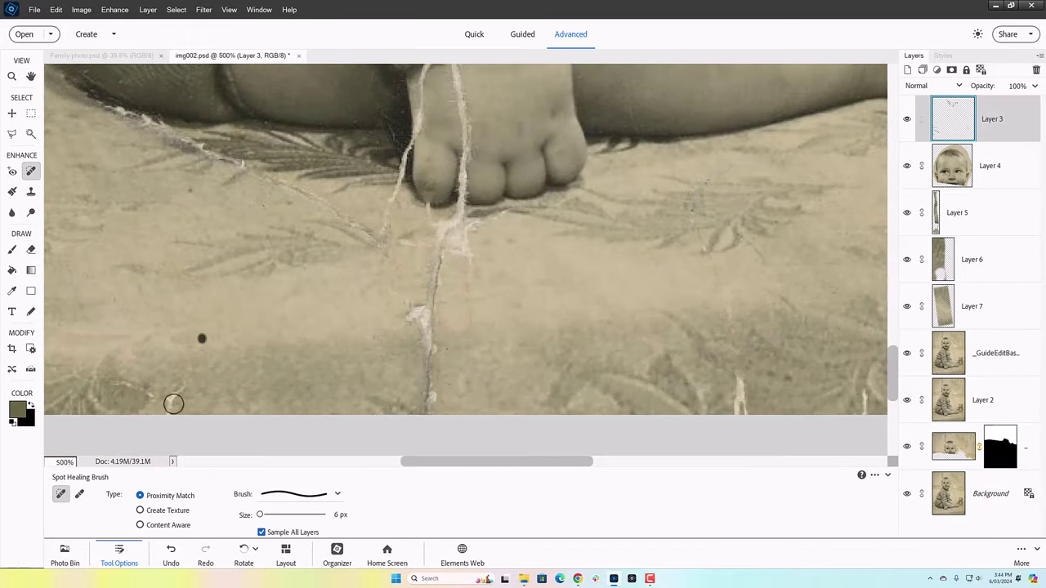
{"action": "left_click_drag", "start_coordinate": [106, 383], "coordinate": [128, 390]}
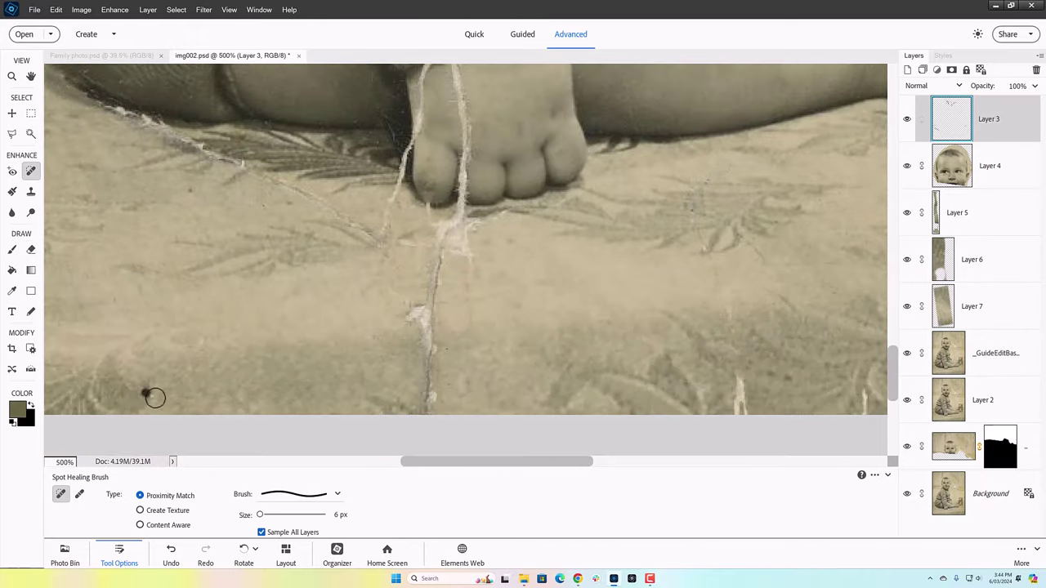
Heal the thin diagonal crack across the blanket leading towards the baby's hand, undoing the unwanted strokes
{"action": "left_click", "coordinate": [99, 116]}
{"action": "left_click", "coordinate": [554, 220]}
{"action": "key", "text": "ctrl+z"}
{"action": "key", "text": "ctrl+z"}
{"action": "left_click", "coordinate": [237, 163]}
{"action": "left_click_drag", "start_coordinate": [258, 176], "coordinate": [311, 196]}
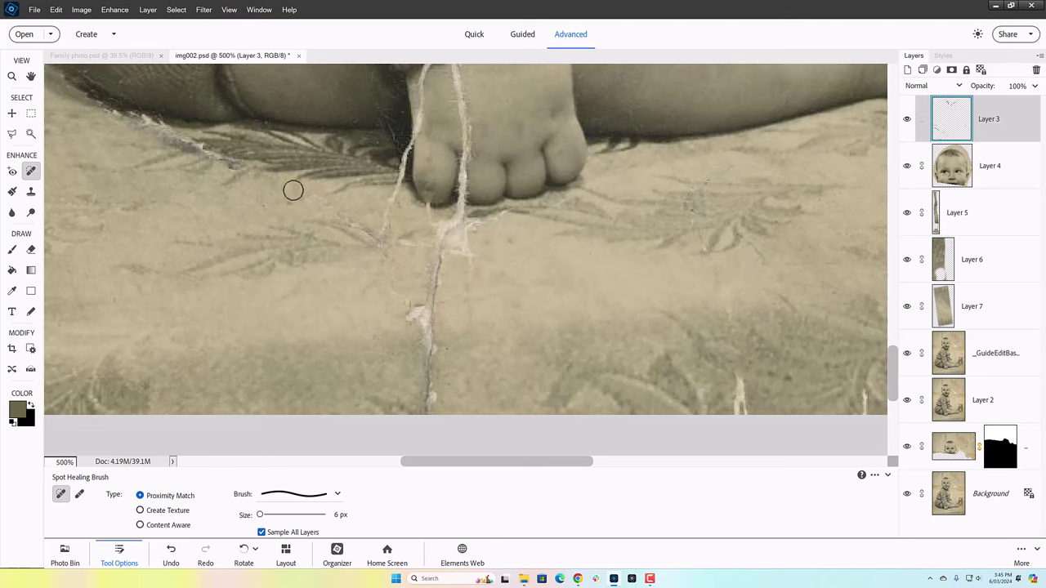
{"action": "left_click", "coordinate": [358, 227]}
Cover the upper part of the vertical blanket crack below the hand by healing it and cloning nearby texture
{"action": "mouse_move", "coordinate": [465, 234]}
{"action": "left_mouse_down"}
{"action": "mouse_move", "coordinate": [469, 248]}
{"action": "mouse_move", "coordinate": [432, 283]}
{"action": "mouse_move", "coordinate": [418, 315]}
{"action": "left_mouse_up"}
{"action": "left_click", "coordinate": [31, 196]}
{"action": "left_click", "coordinate": [461, 286], "text": "alt"}
{"action": "left_click", "coordinate": [498, 319], "text": "alt"}
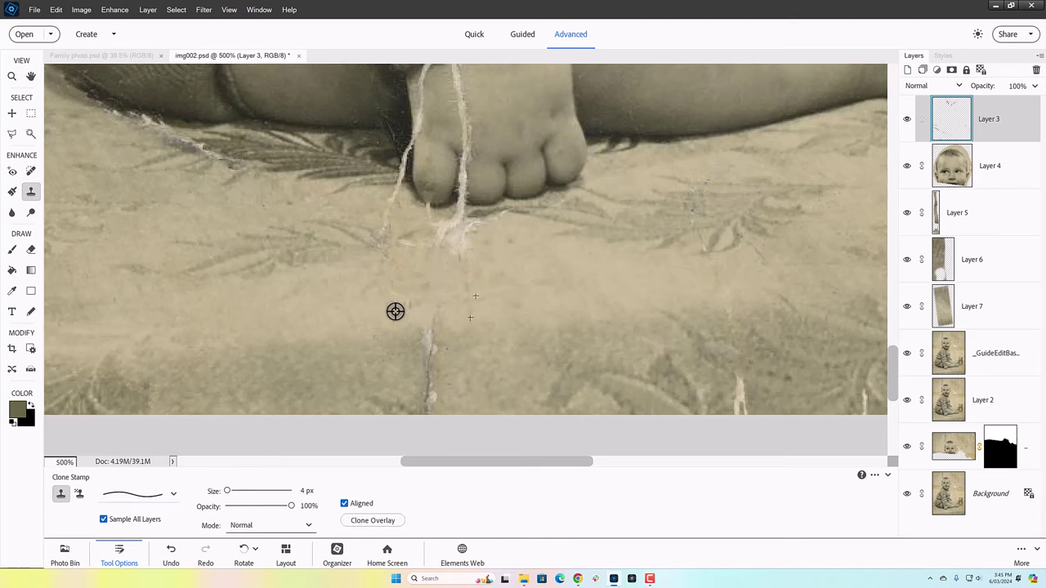
Clone blanket texture over the thin crack running down just left of the baby's fingers
{"action": "left_click", "coordinate": [358, 194], "text": "alt"}
{"action": "mouse_move", "coordinate": [392, 210]}
{"action": "left_mouse_down"}
{"action": "mouse_move", "coordinate": [386, 218]}
{"action": "mouse_move", "coordinate": [395, 202]}
{"action": "left_mouse_up"}
{"action": "left_click", "coordinate": [381, 193], "text": "alt"}
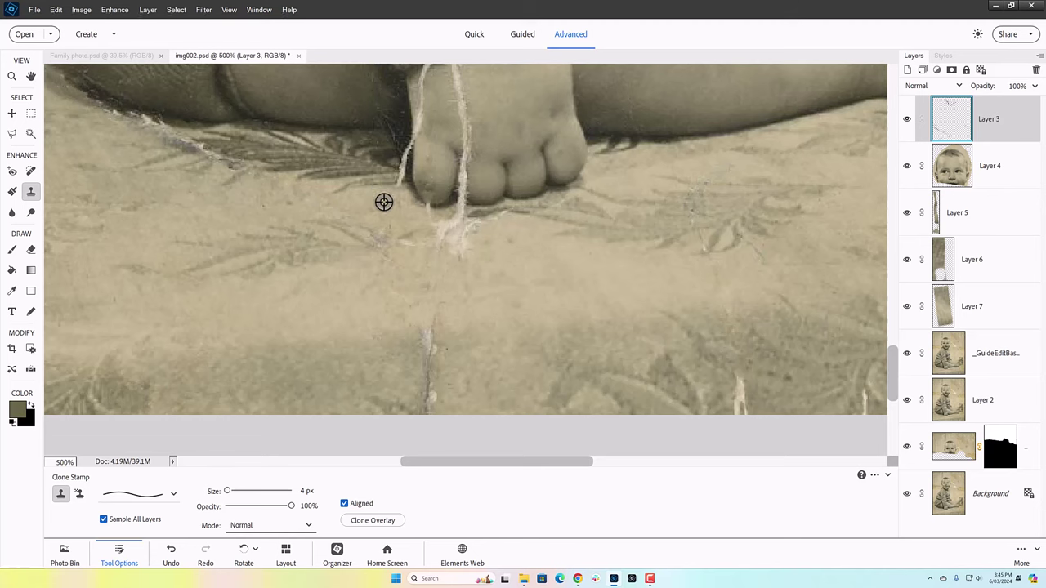
Heal the white crack remains along the shadow under the baby's bottom with the Spot Healing Brush, undoing faulty strokes
{"action": "left_click", "coordinate": [30, 171]}
{"action": "left_click_drag", "start_coordinate": [378, 80], "coordinate": [377, 118]}
{"action": "left_click", "coordinate": [157, 114]}
{"action": "key", "text": "ctrl+z"}
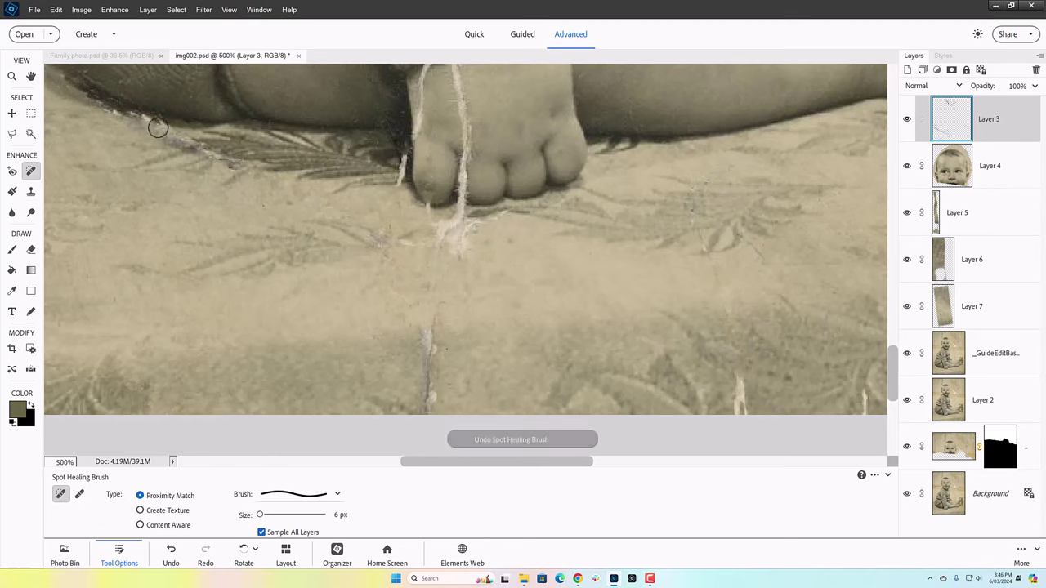
{"action": "left_click_drag", "start_coordinate": [133, 120], "coordinate": [95, 112]}
{"action": "left_click_drag", "start_coordinate": [459, 99], "coordinate": [463, 273]}
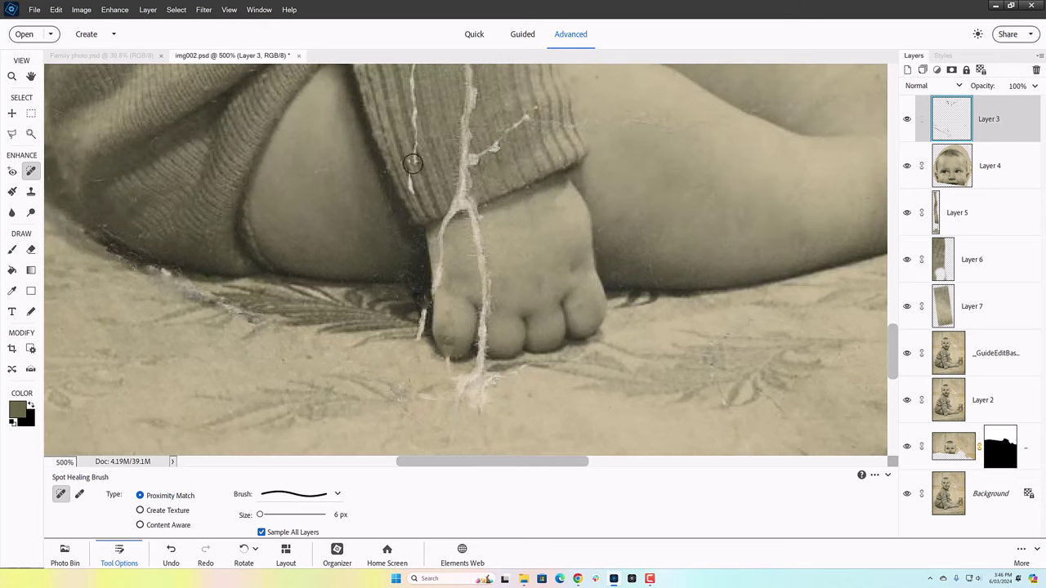
{"action": "key", "text": "ctrl+z"}
Enlarge the Spot Healing Brush to 10 px and heal the crack at the upper edge of the sleeve cuff
{"action": "scroll", "coordinate": [421, 254], "scroll_direction": "up", "scroll_amount": 3}
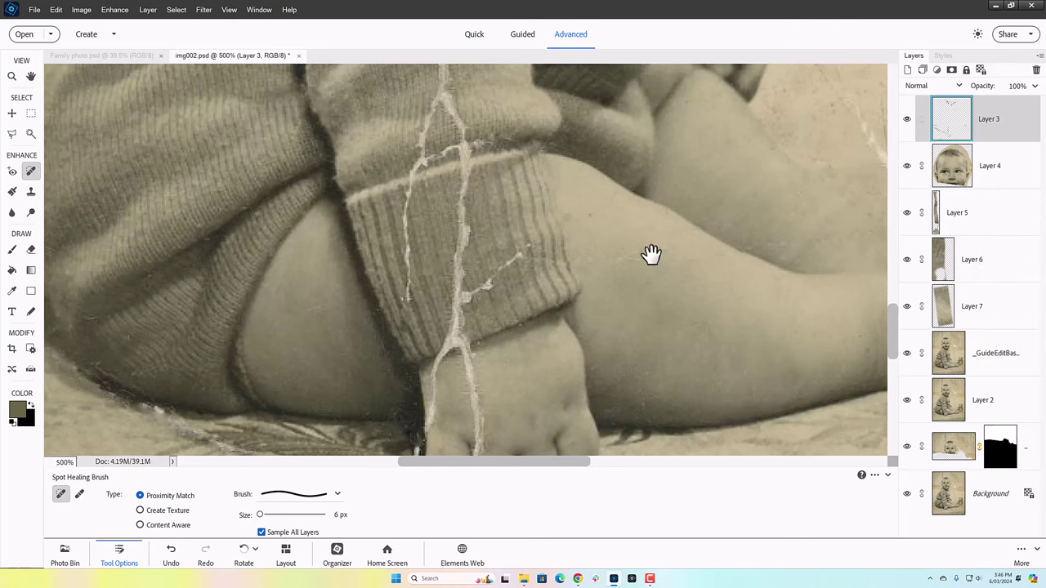
{"action": "key", "text": "bracketright"}
{"action": "key", "text": "bracketright"}
{"action": "key", "text": "bracketright"}
{"action": "key", "text": "bracketright"}
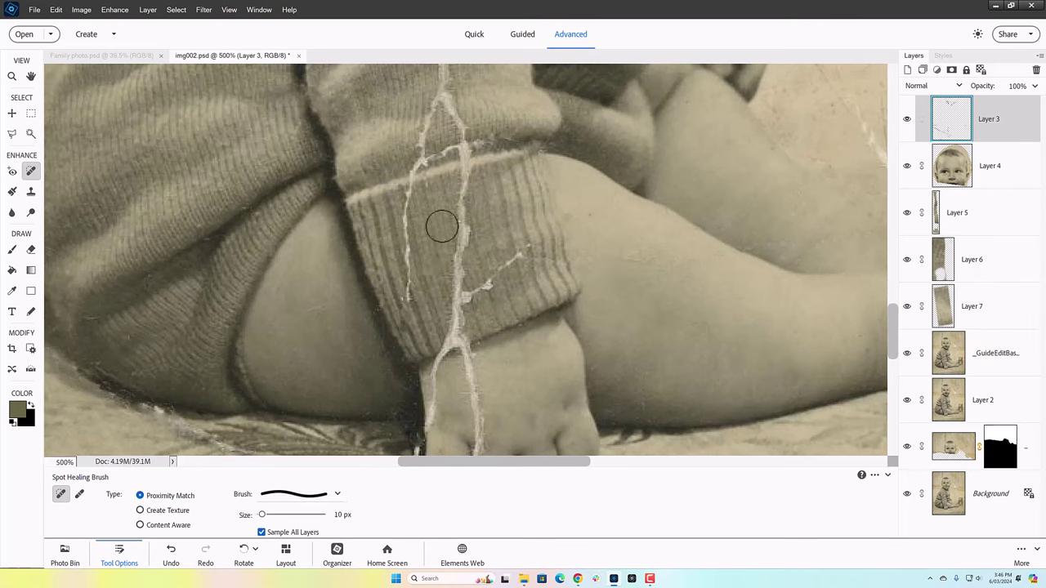
{"action": "left_click", "coordinate": [453, 150]}
Copy a small rectangle of sleeve knit near the cuff from the base layer to a new layer for moving
{"action": "left_click", "coordinate": [31, 113]}
{"action": "left_click", "coordinate": [948, 353]}
{"action": "left_click_drag", "start_coordinate": [411, 160], "coordinate": [432, 183]}
{"action": "mouse_move", "coordinate": [413, 139]}
{"action": "left_mouse_down"}
{"action": "mouse_move", "coordinate": [382, 131]}
{"action": "mouse_move", "coordinate": [419, 149]}
{"action": "left_mouse_up"}
{"action": "key", "text": "ctrl+j"}
{"action": "key", "text": "v"}
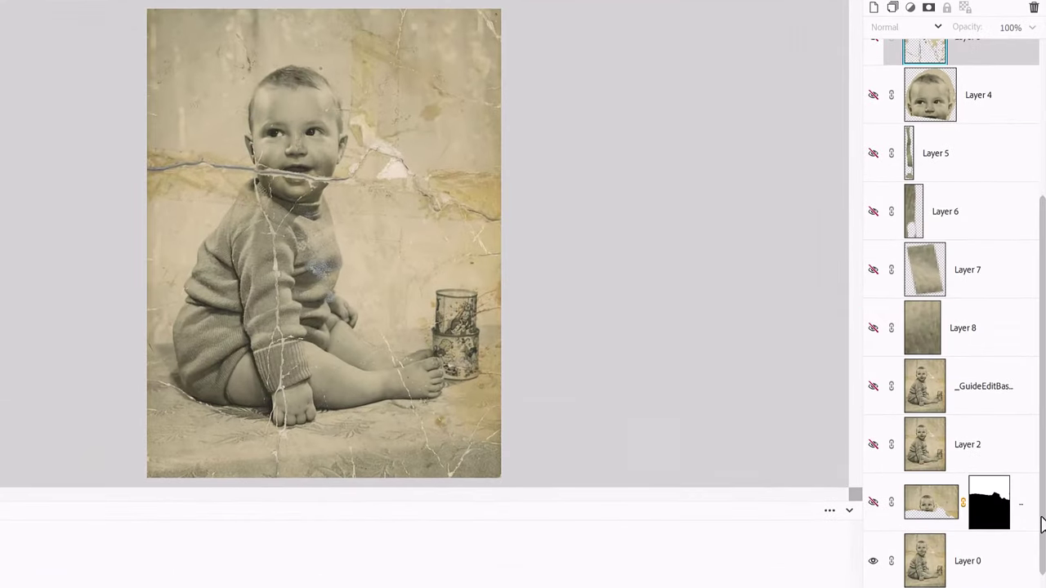
Turn on visibility of the masked layer above Layer 0, then Layer 2, the _GuideEditBase layer and Layer 8
{"action": "left_click", "coordinate": [927, 563]}
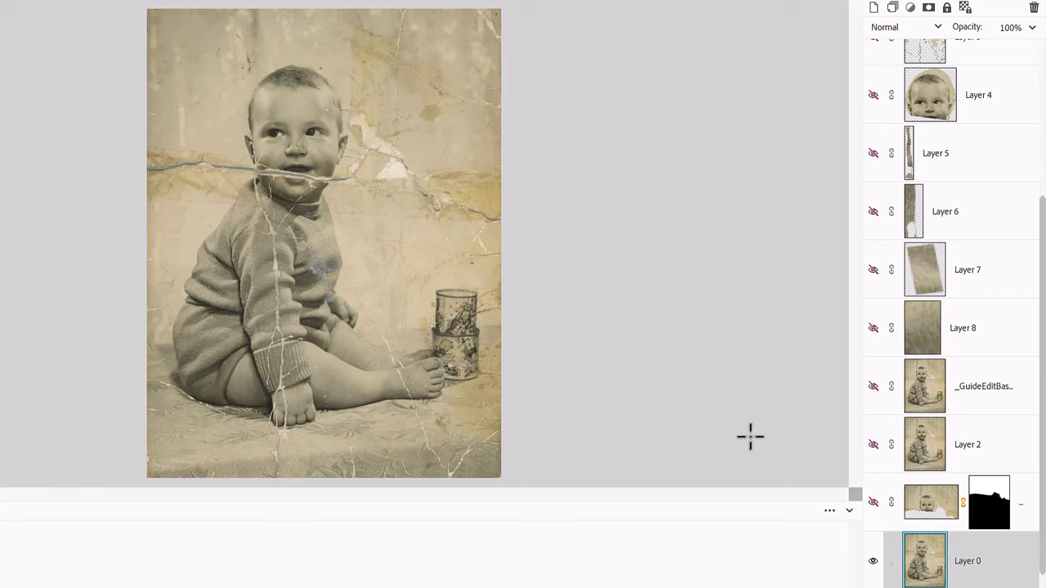
{"action": "left_click", "coordinate": [899, 507]}
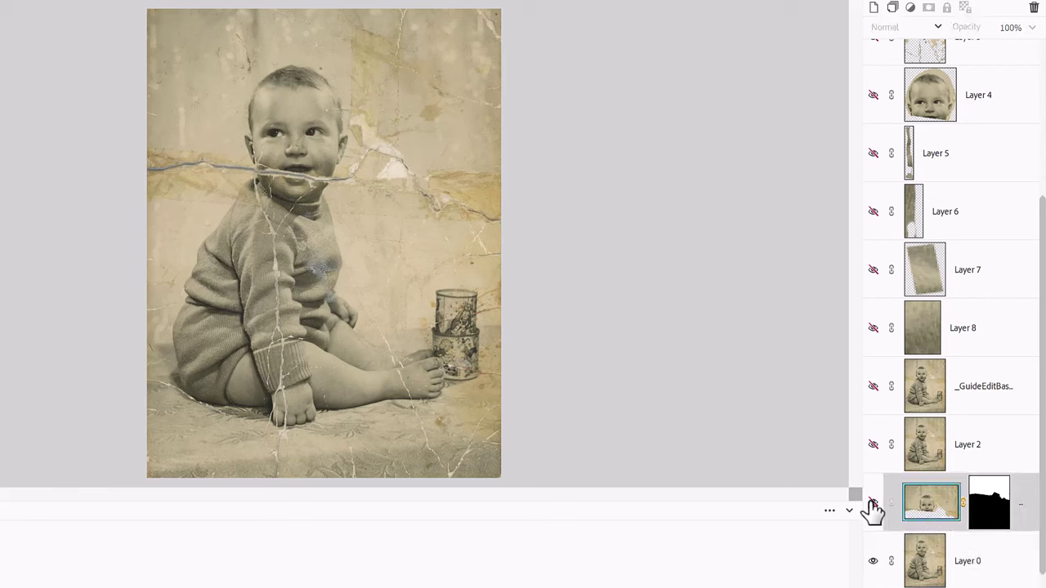
{"action": "left_click", "coordinate": [873, 504]}
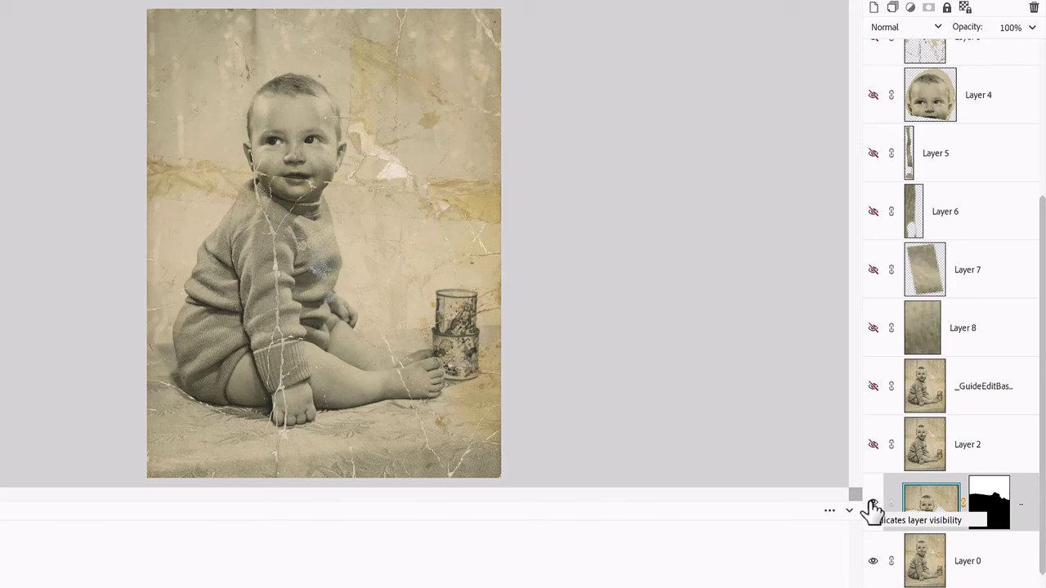
{"action": "left_click", "coordinate": [872, 445]}
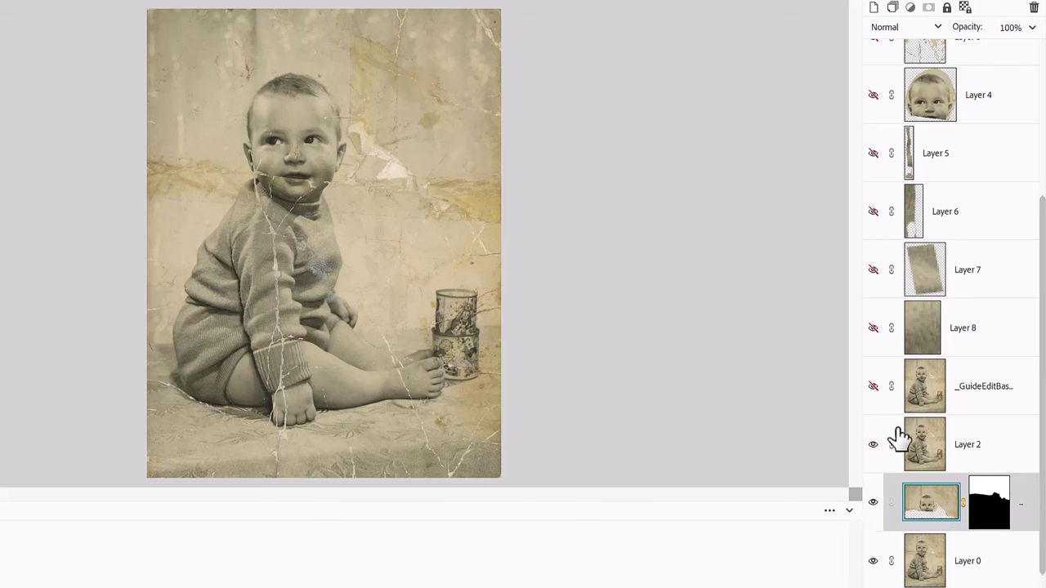
{"action": "left_click", "coordinate": [873, 386]}
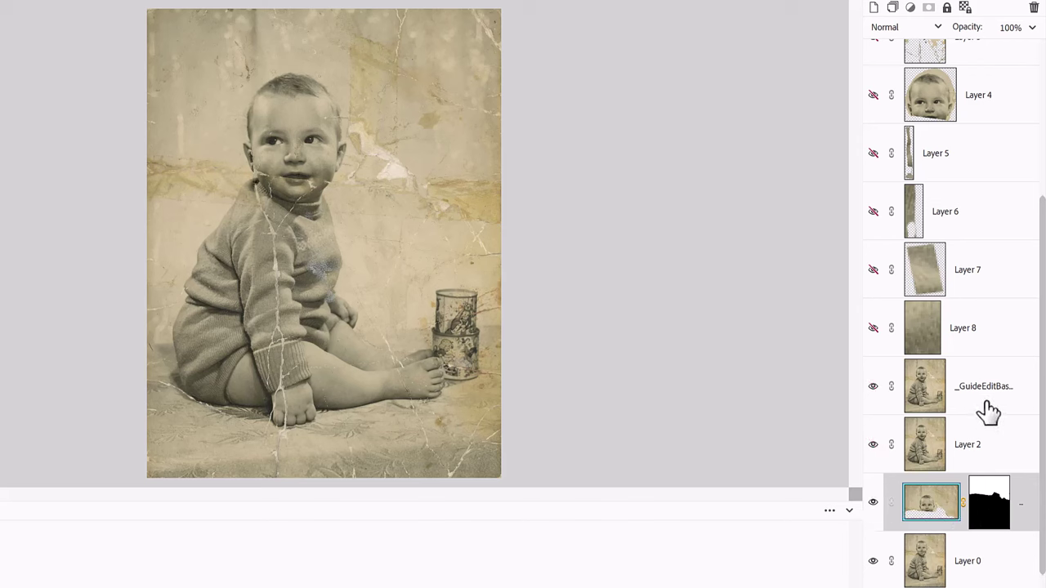
{"action": "left_click", "coordinate": [988, 409]}
{"action": "left_click", "coordinate": [873, 327]}
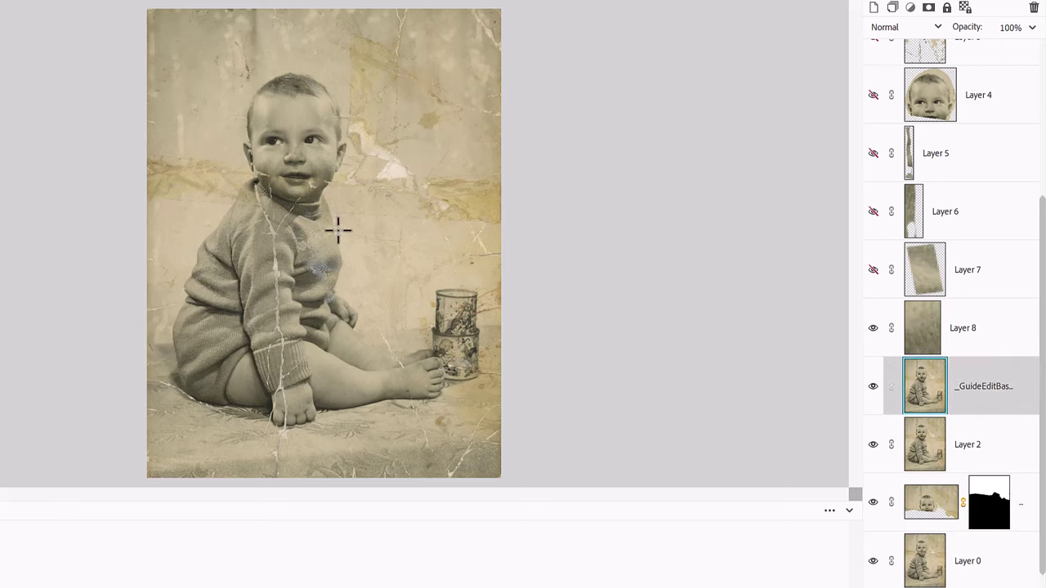
Make the patch and retouching layers visible in turn, from Layer 7 through Layers 6, 5 and 4 to Layer 3
{"action": "left_click", "coordinate": [874, 271]}
{"action": "scroll", "coordinate": [875, 272], "scroll_direction": "up", "scroll_amount": 1}
{"action": "left_click", "coordinate": [875, 269]}
{"action": "left_click", "coordinate": [873, 212]}
{"action": "left_click", "coordinate": [873, 154]}
{"action": "scroll", "coordinate": [875, 212], "scroll_direction": "up", "scroll_amount": 2}
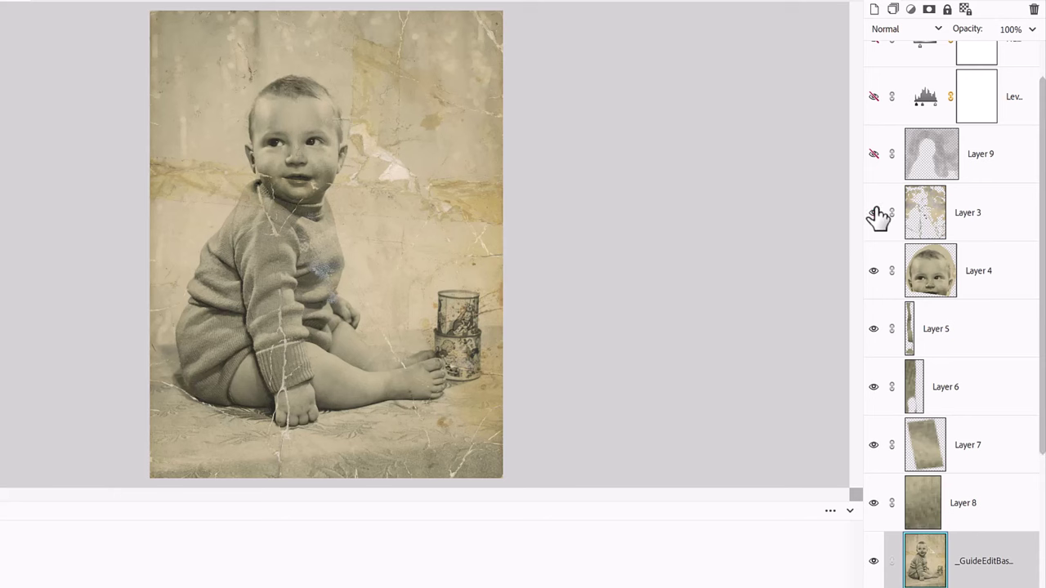
{"action": "left_click", "coordinate": [873, 214]}
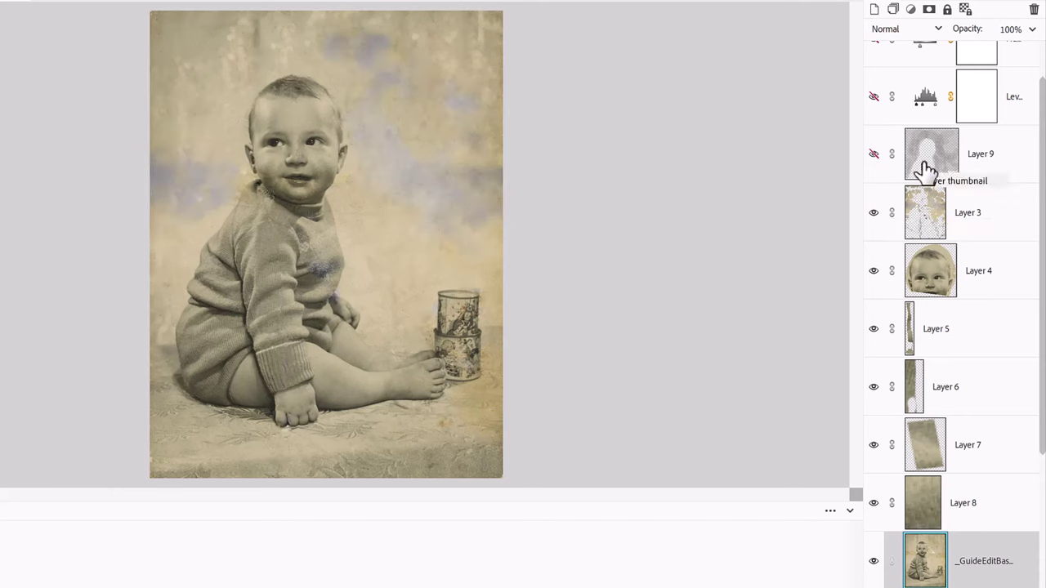
Show Layer 9 and the Levels and Hue/Saturation adjustment layers above it
{"action": "left_click", "coordinate": [873, 156]}
{"action": "left_click", "coordinate": [934, 173]}
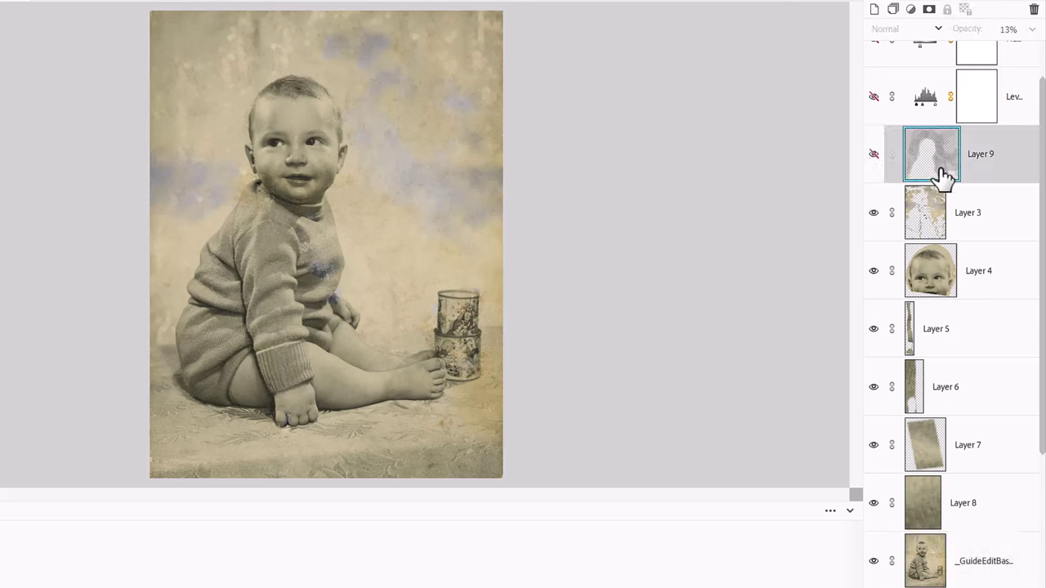
{"action": "left_click", "coordinate": [876, 158]}
{"action": "scroll", "coordinate": [919, 204], "scroll_direction": "down", "scroll_amount": 1}
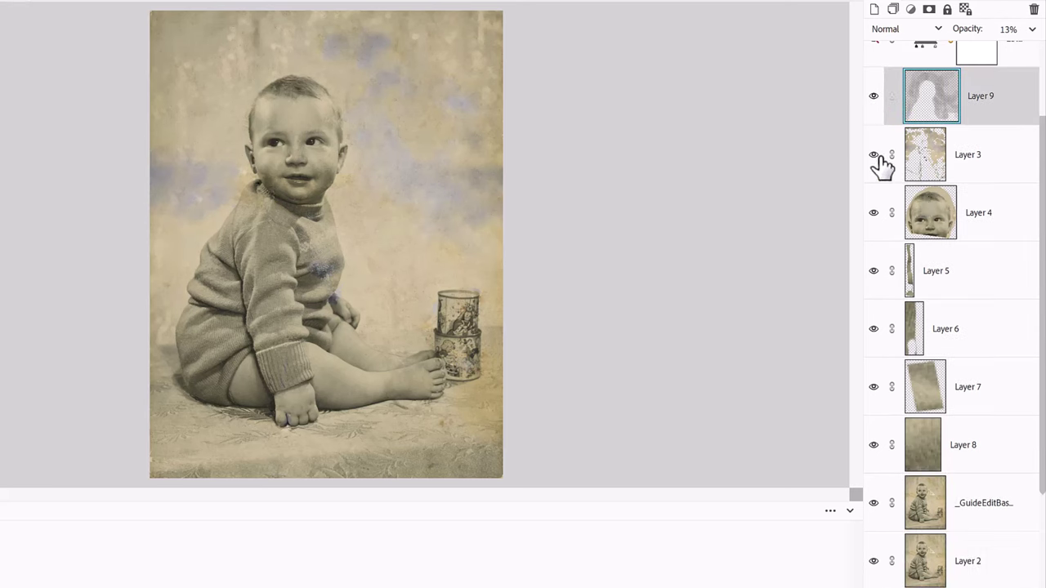
{"action": "scroll", "coordinate": [883, 163], "scroll_direction": "up", "scroll_amount": 2}
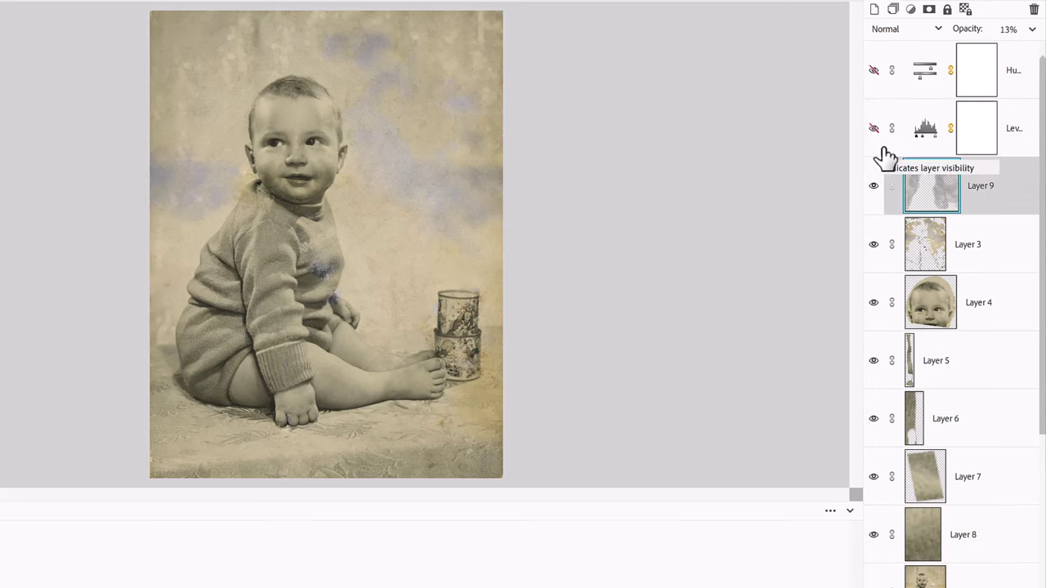
{"action": "left_click", "coordinate": [874, 129]}
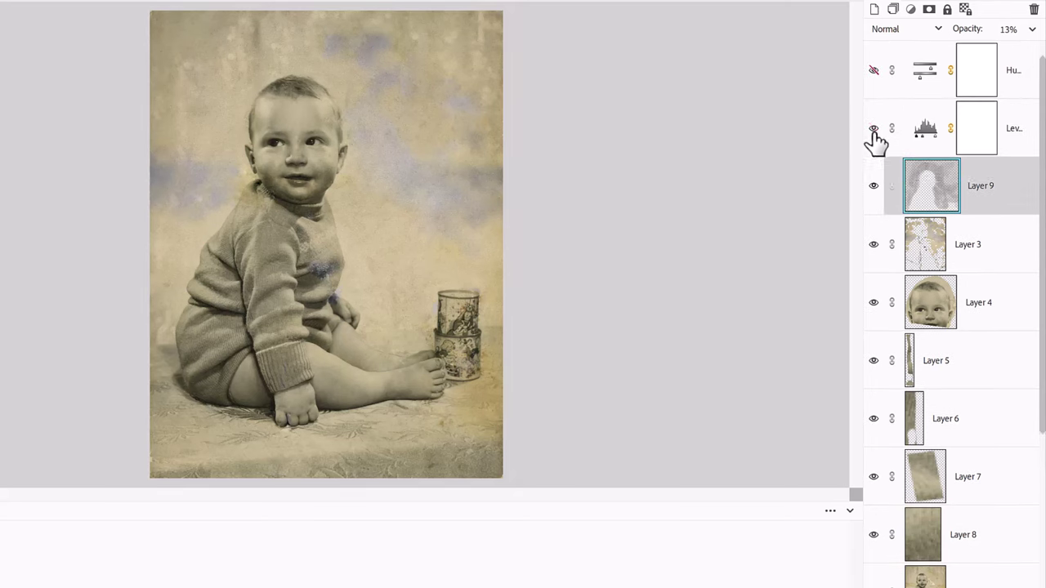
{"action": "left_click", "coordinate": [874, 71]}
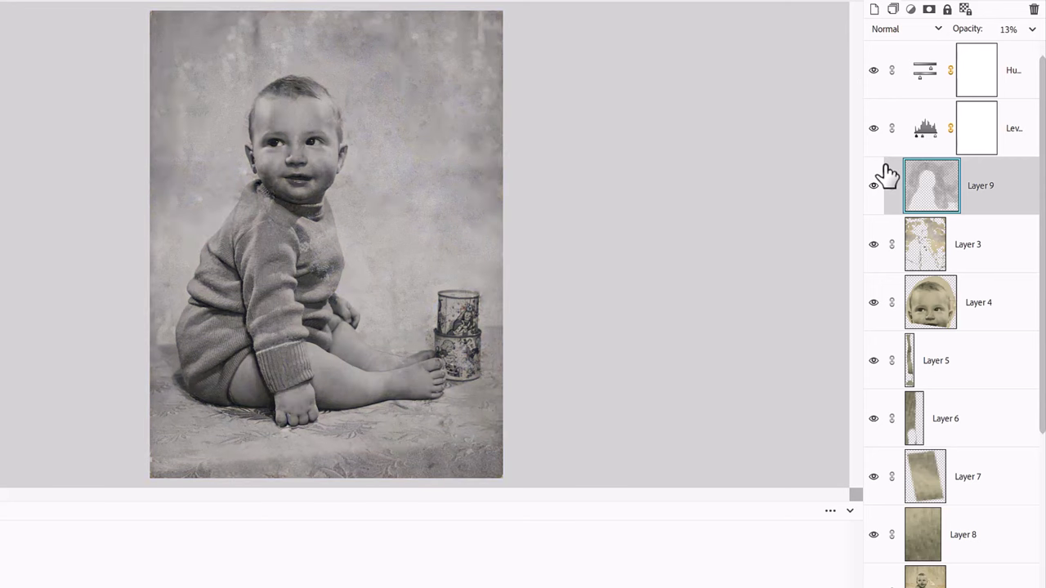
Review the layer stack and hide Layer 9
{"action": "scroll", "coordinate": [895, 325], "scroll_direction": "down", "scroll_amount": 2}
{"action": "scroll", "coordinate": [890, 324], "scroll_direction": "down", "scroll_amount": 2}
{"action": "scroll", "coordinate": [889, 317], "scroll_direction": "up", "scroll_amount": 4}
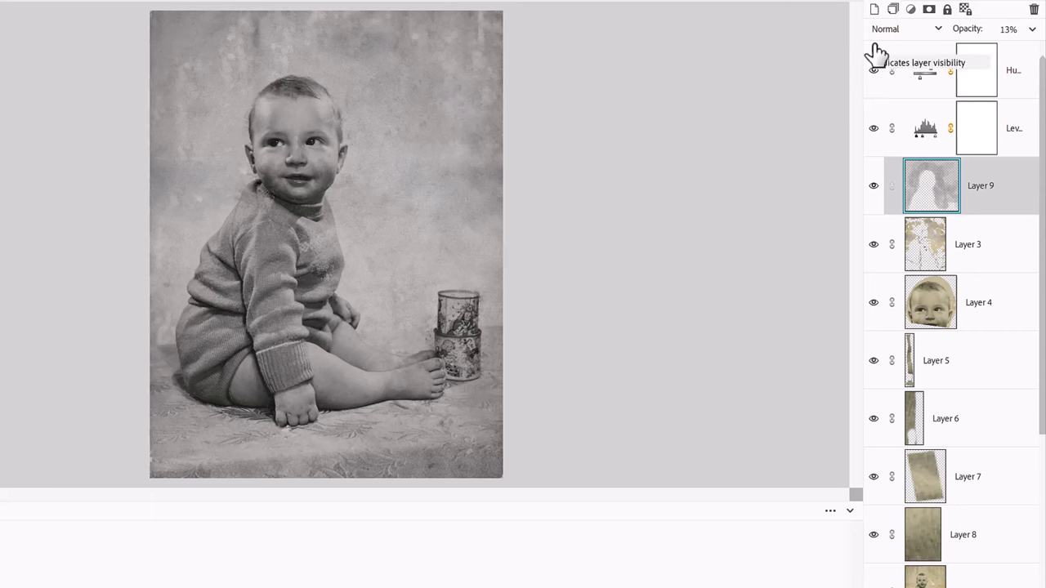
{"action": "left_click", "coordinate": [873, 186]}
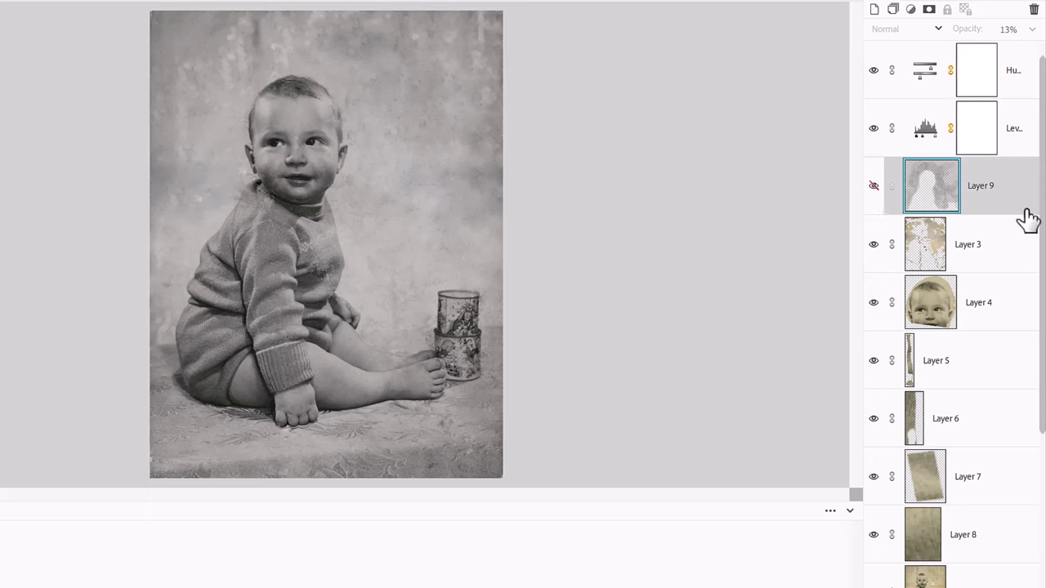
Compare the photo with and without the crack repairs by toggling the visibility of Layer 3
{"action": "left_click", "coordinate": [872, 247]}
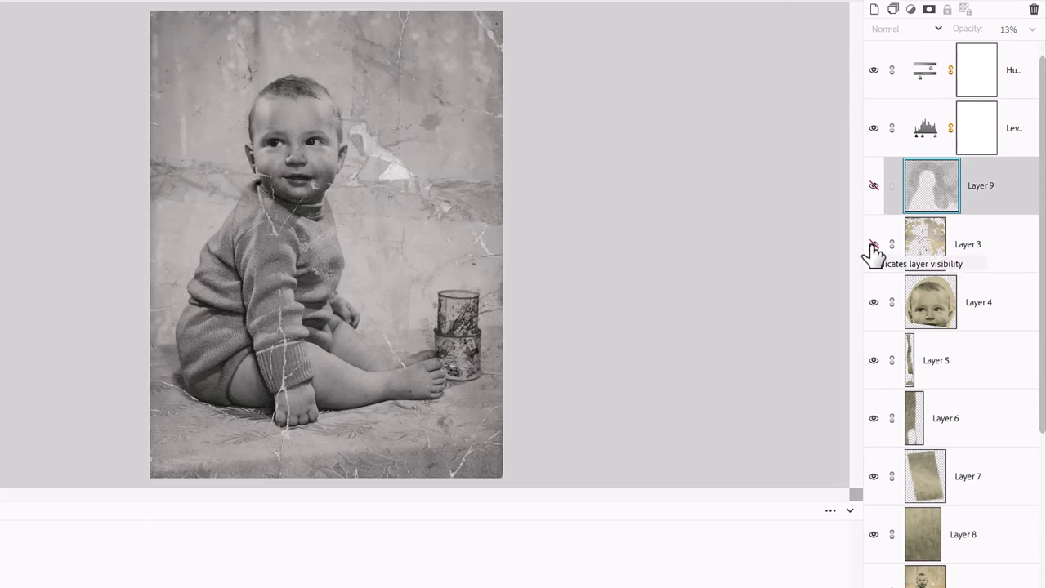
{"action": "left_click", "coordinate": [873, 247]}
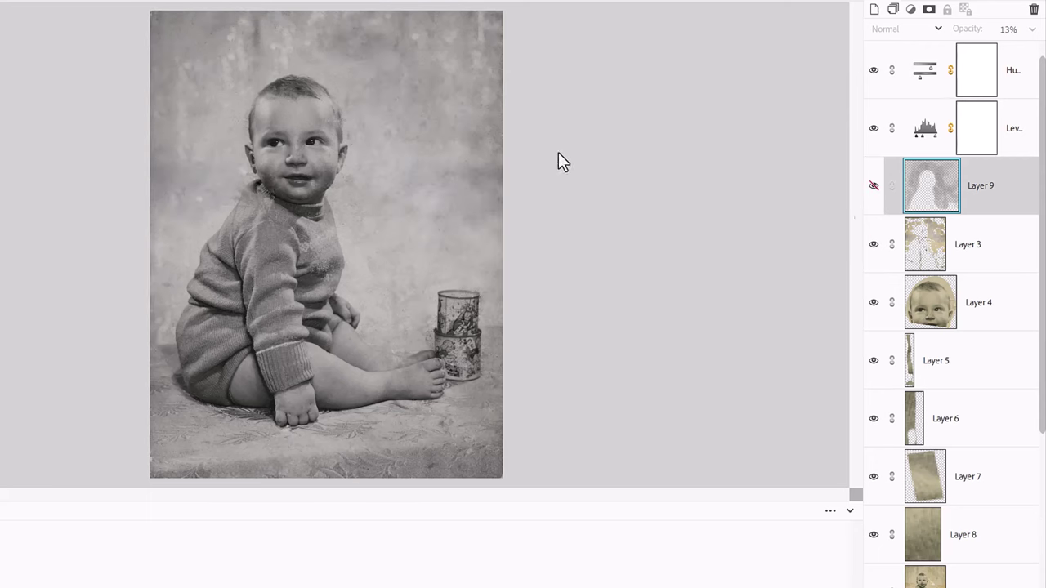
{"action": "left_click", "coordinate": [872, 244]}
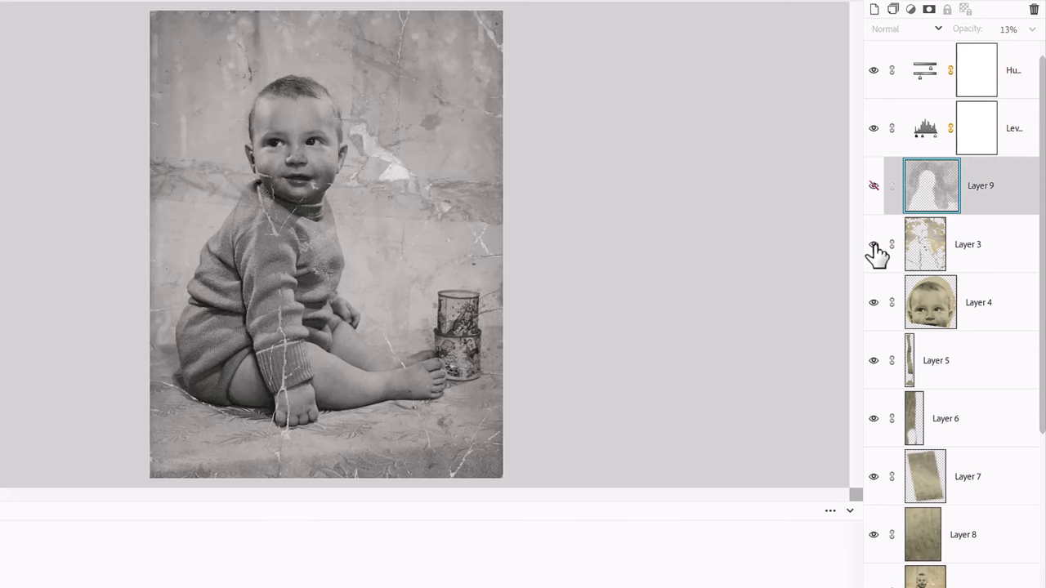
{"action": "left_click", "coordinate": [873, 246]}
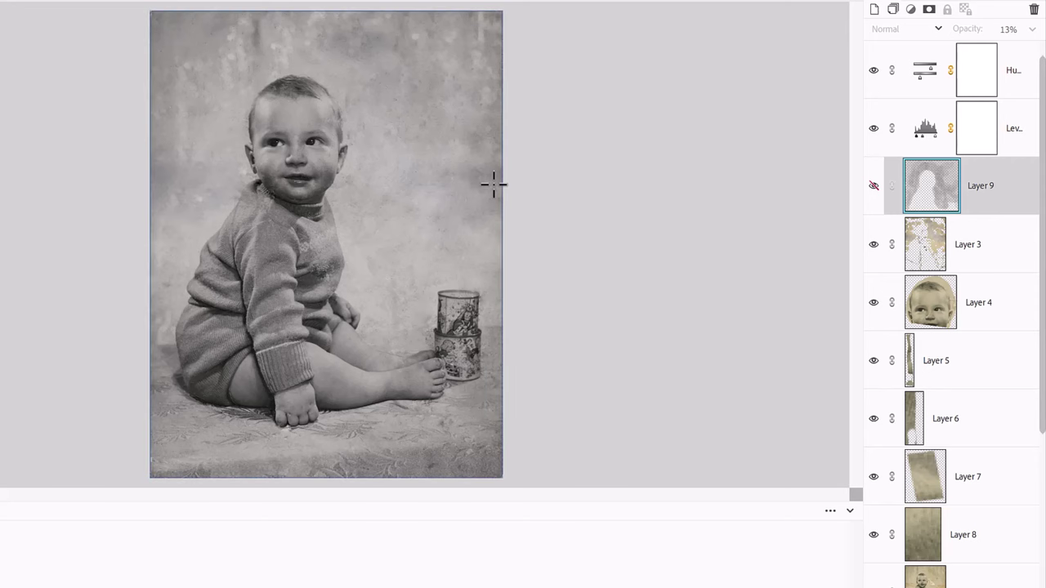
Select Layer 3 and heal a spot in the dark stain on the sweater's chest with the 9 px Spot Healing Brush
{"action": "key", "text": "ctrl+plus"}
{"action": "key", "text": "ctrl+plus"}
{"action": "key", "text": "ctrl+plus"}
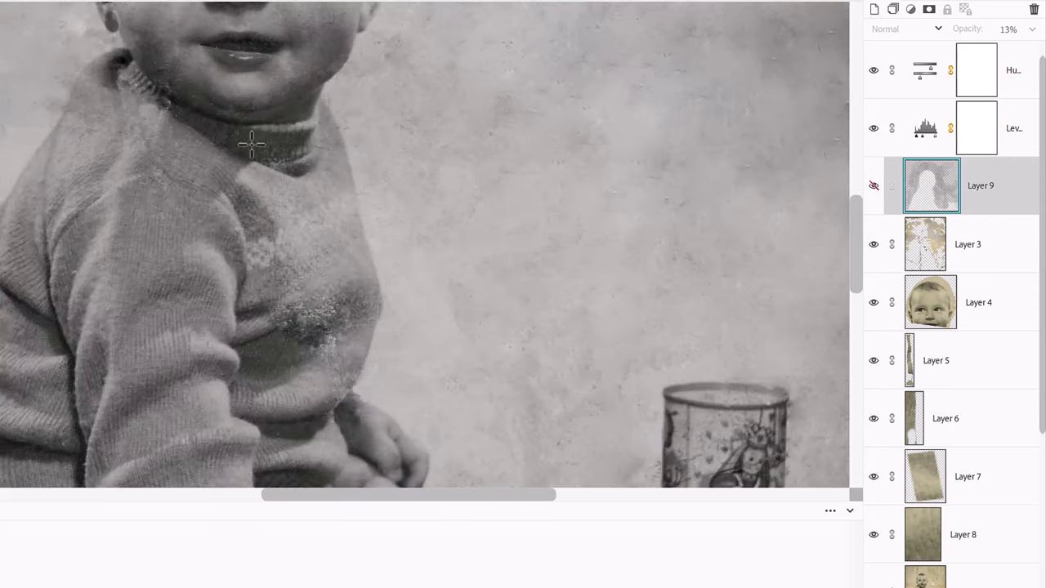
{"action": "scroll", "coordinate": [460, 269], "scroll_direction": "down", "scroll_amount": 1}
{"action": "scroll", "coordinate": [450, 273], "scroll_direction": "up", "scroll_amount": 3}
{"action": "scroll", "coordinate": [453, 271], "scroll_direction": "up", "scroll_amount": 3}
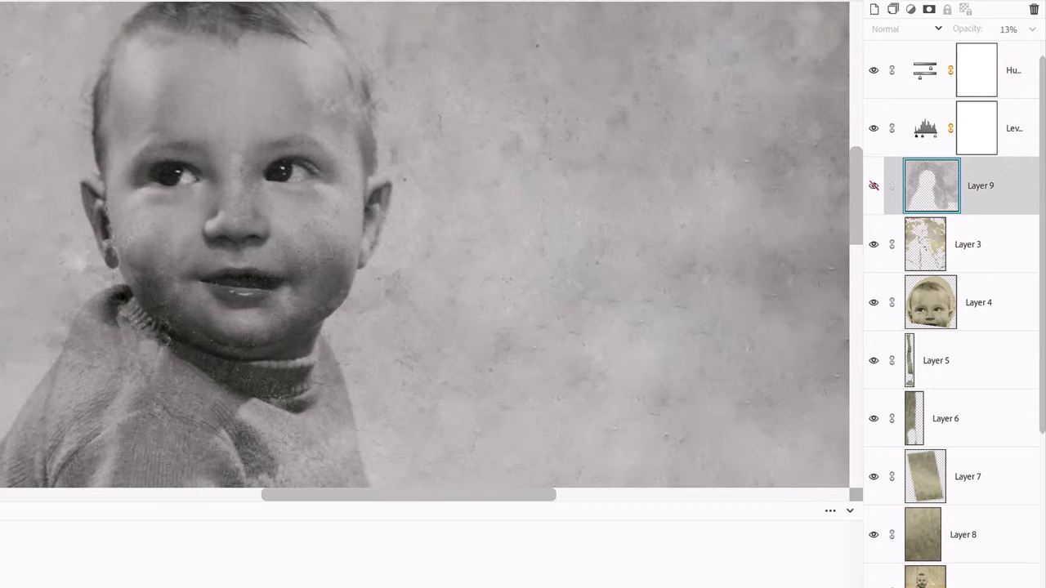
{"action": "key", "text": "j"}
{"action": "left_click", "coordinate": [992, 229]}
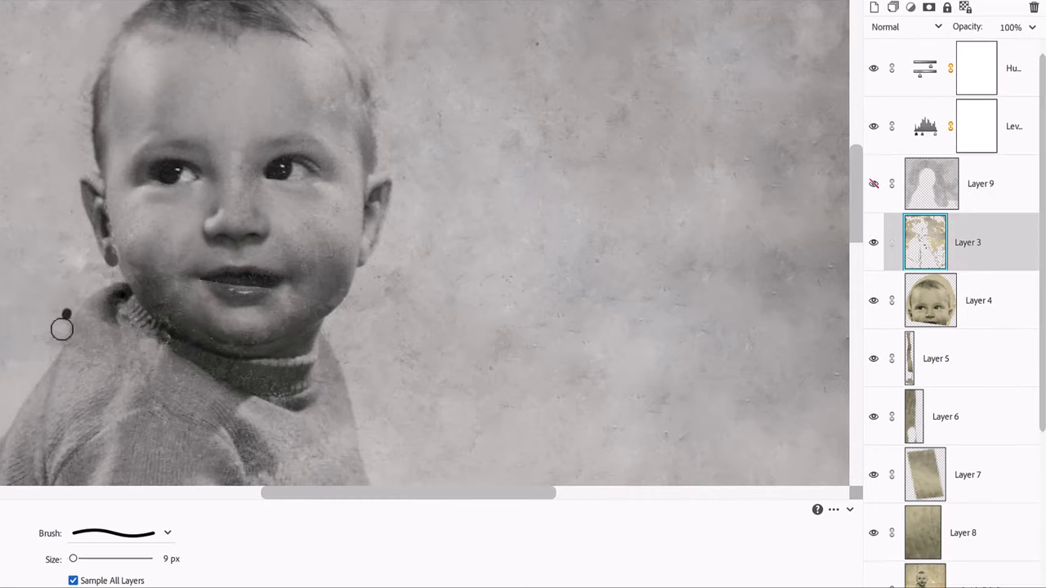
{"action": "left_click_drag", "start_coordinate": [58, 334], "coordinate": [183, 119]}
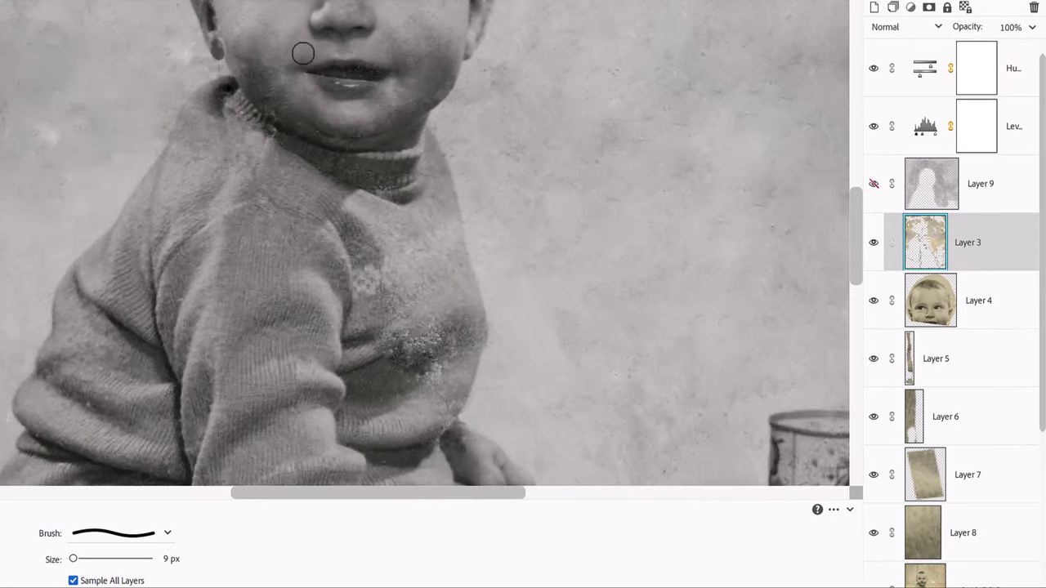
{"action": "left_click", "coordinate": [412, 352]}
Sample sweater texture just beside the chest stain with the Clone Stamp and enlarge its brush to 10 px
{"action": "key", "text": "s"}
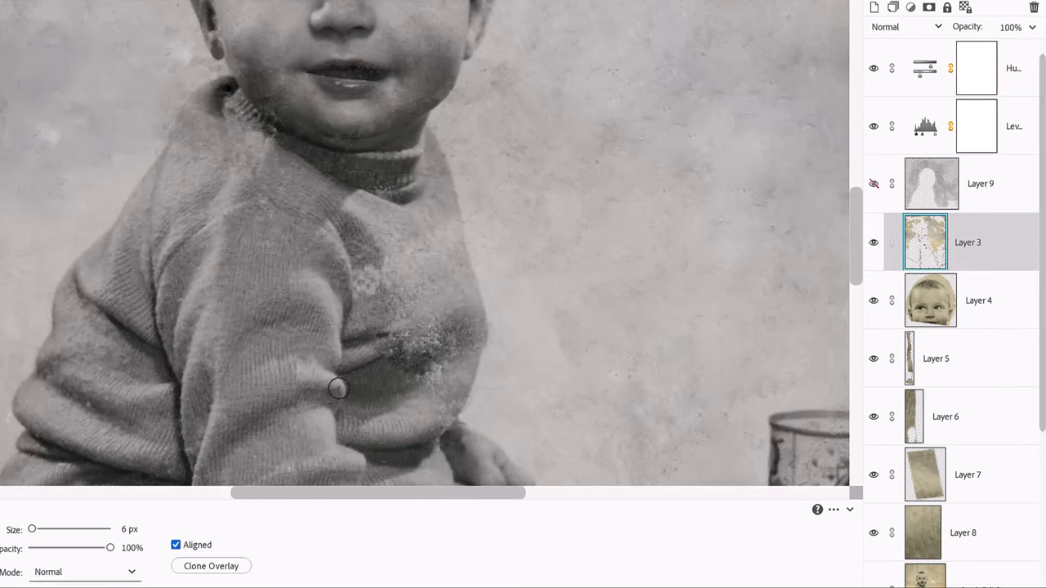
{"action": "left_click", "coordinate": [362, 334], "text": "alt"}
{"action": "key", "text": "bracketright"}
{"action": "key", "text": "bracketright"}
{"action": "key", "text": "bracketright"}
{"action": "key", "text": "bracketright"}
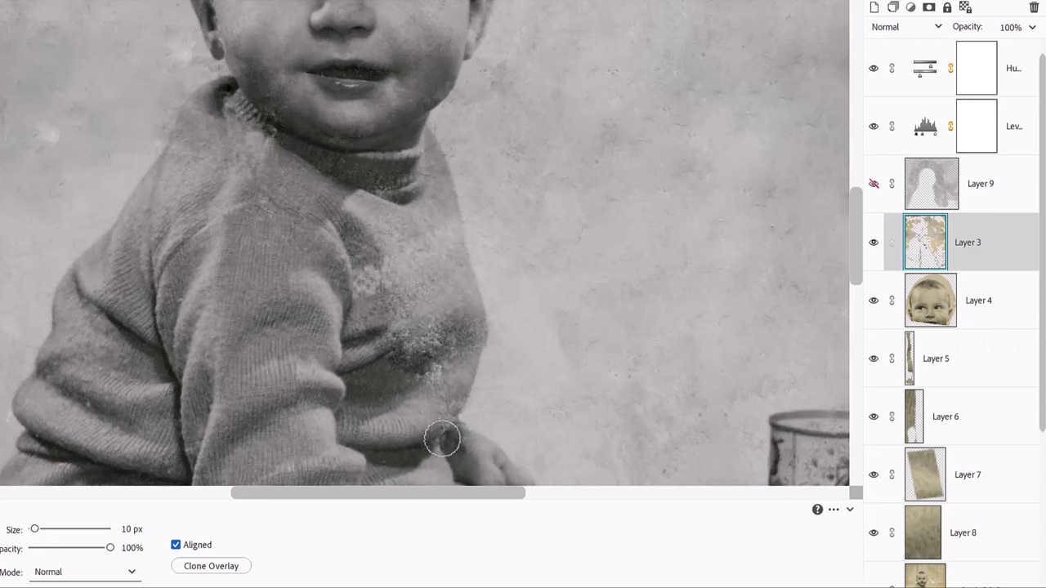
Heal the light specks below the chest stain and beside the baby's far hand with the 9 px Spot Healing Brush
{"action": "key", "text": "j"}
{"action": "left_click", "coordinate": [436, 367]}
{"action": "left_click_drag", "start_coordinate": [464, 420], "coordinate": [479, 431]}
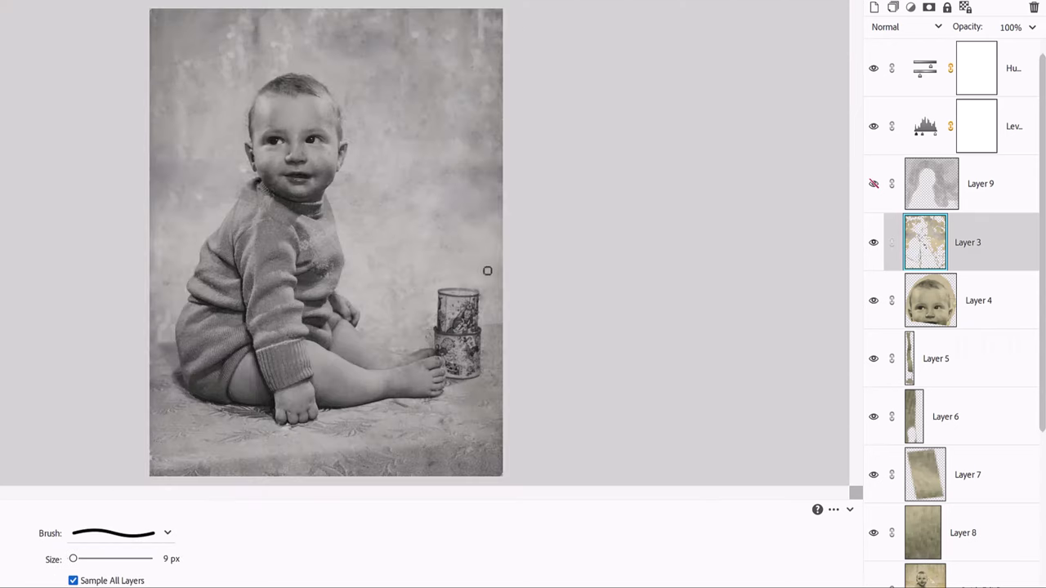